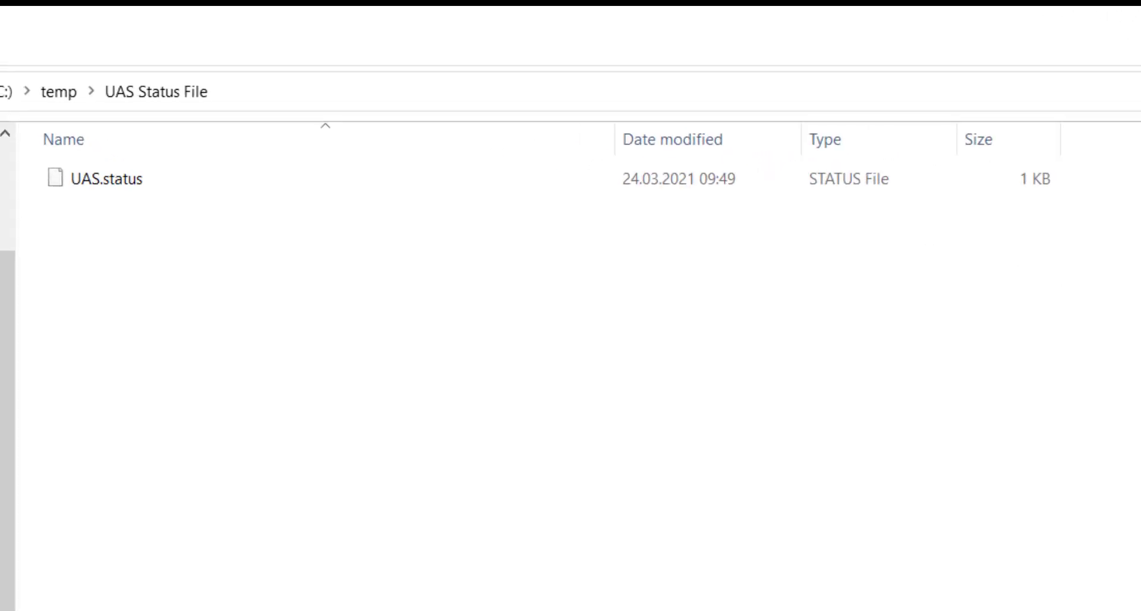
Open the UAS.status file from the UAS Status File folder in Notepad++
click(234, 284)
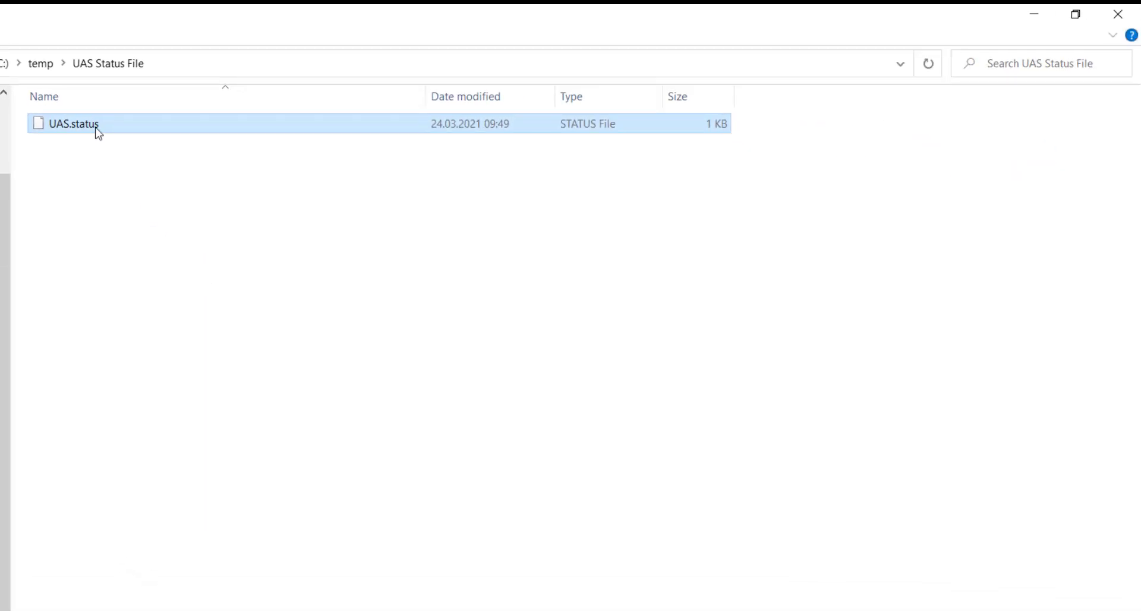
right_click(98, 131)
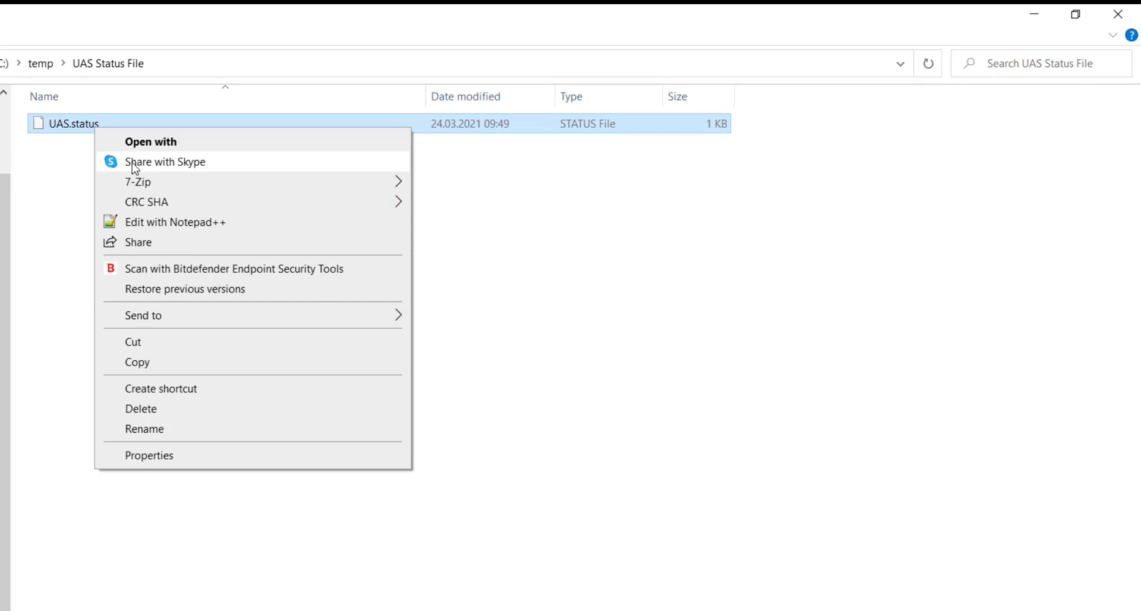
click(155, 240)
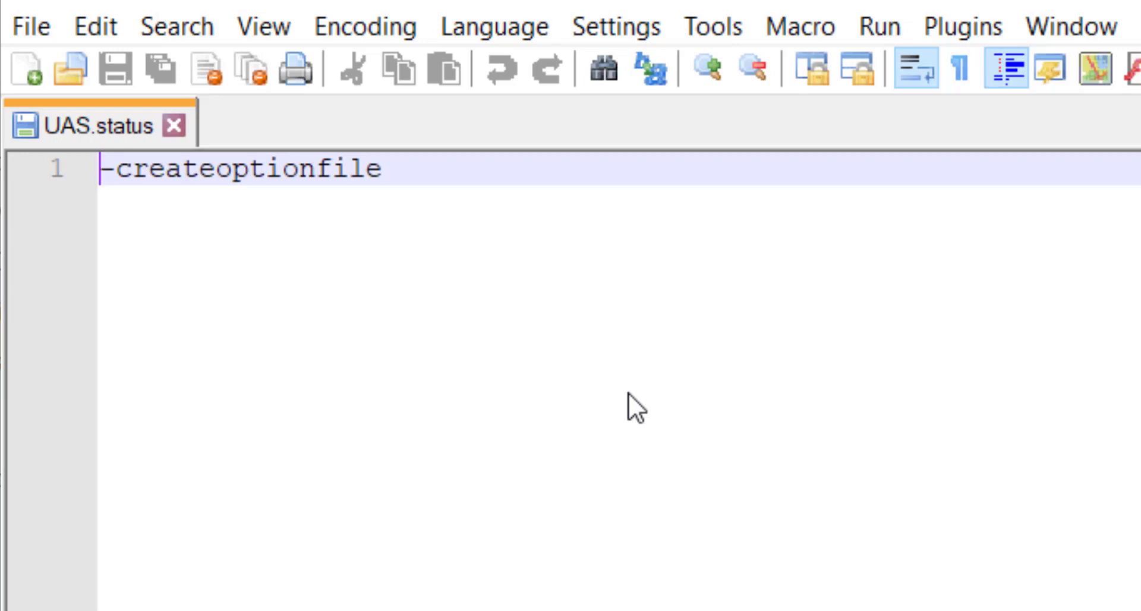
Replace the option name after the hyphen on line 1 with compression "on"
key(Right)
key(shift+End)
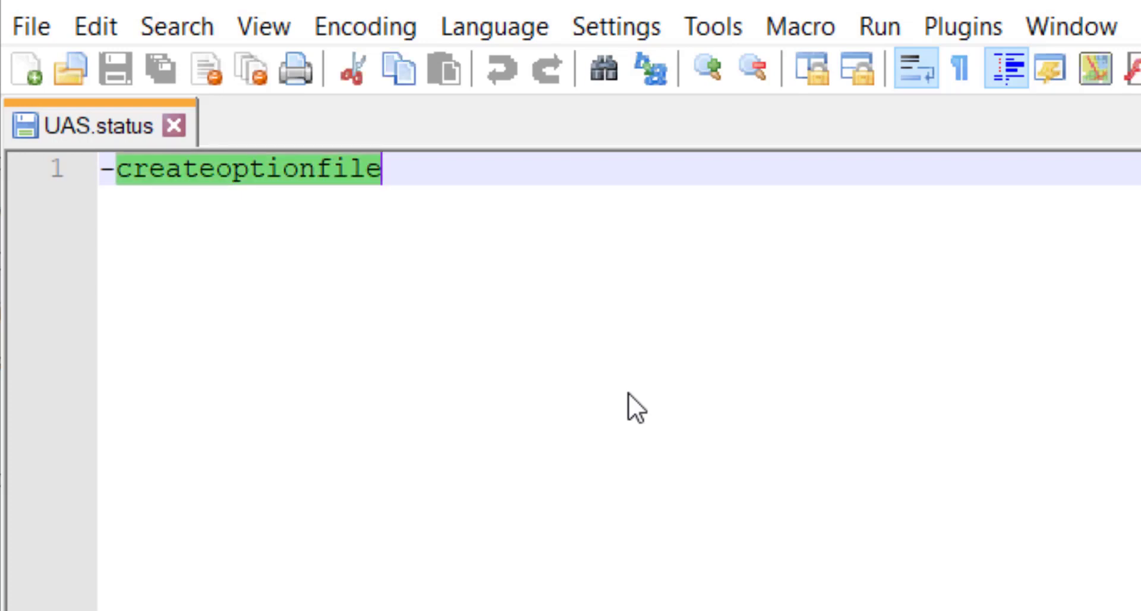
text(compres)
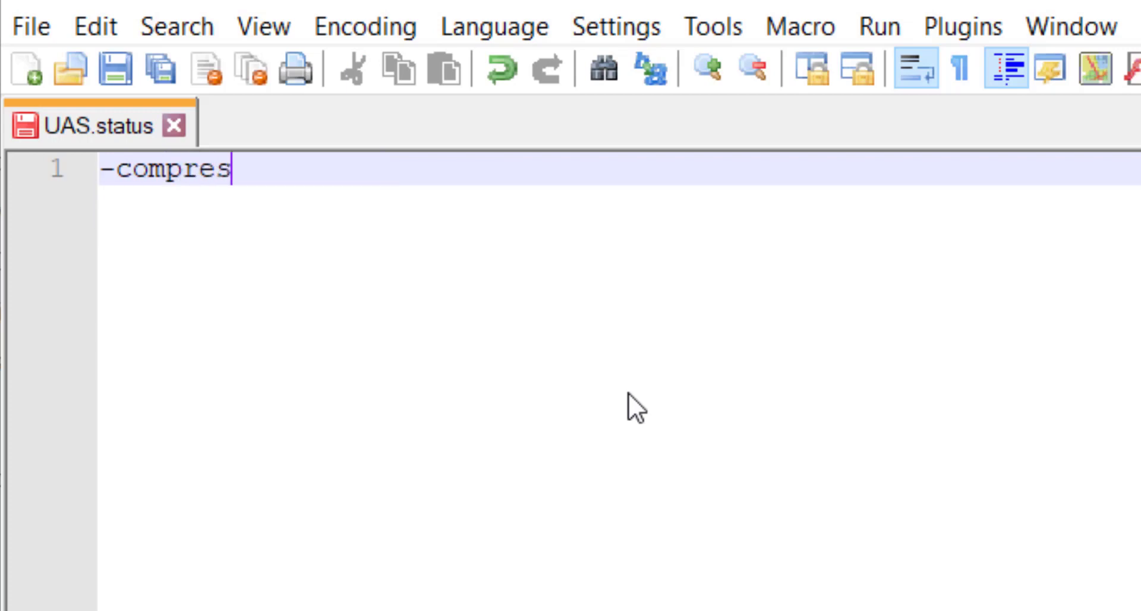
key(BackSpace)
text(ssion)
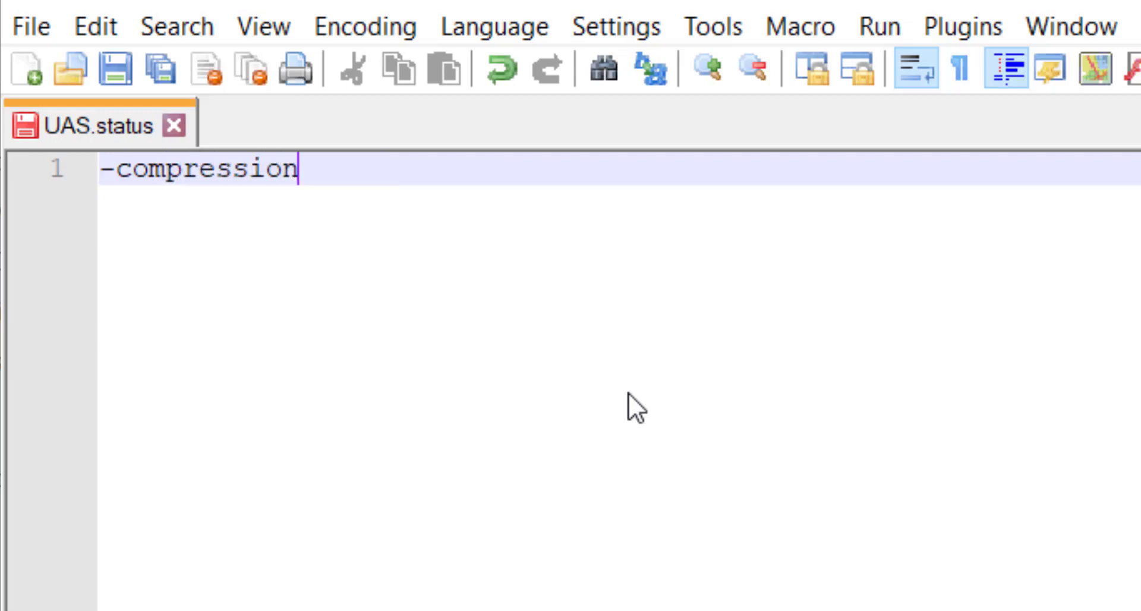
text( "on")
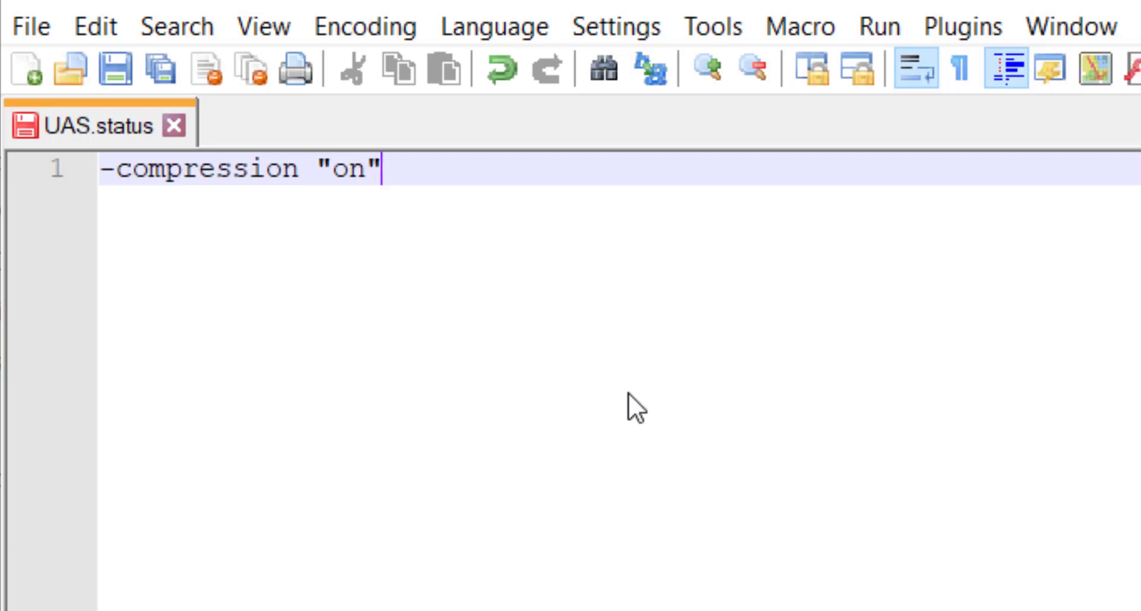
Undo the compression text edits in UAS.status and close Notepad++
key(ctrl+z)
key(ctrl+z)
key(ctrl+z)
key(ctrl+z)
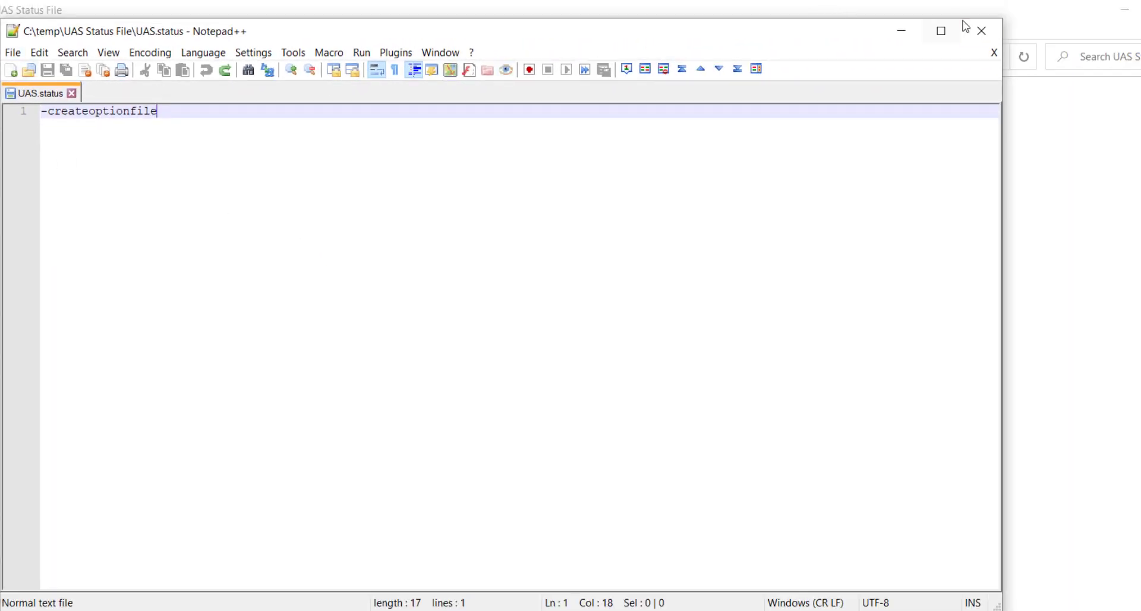
click(981, 31)
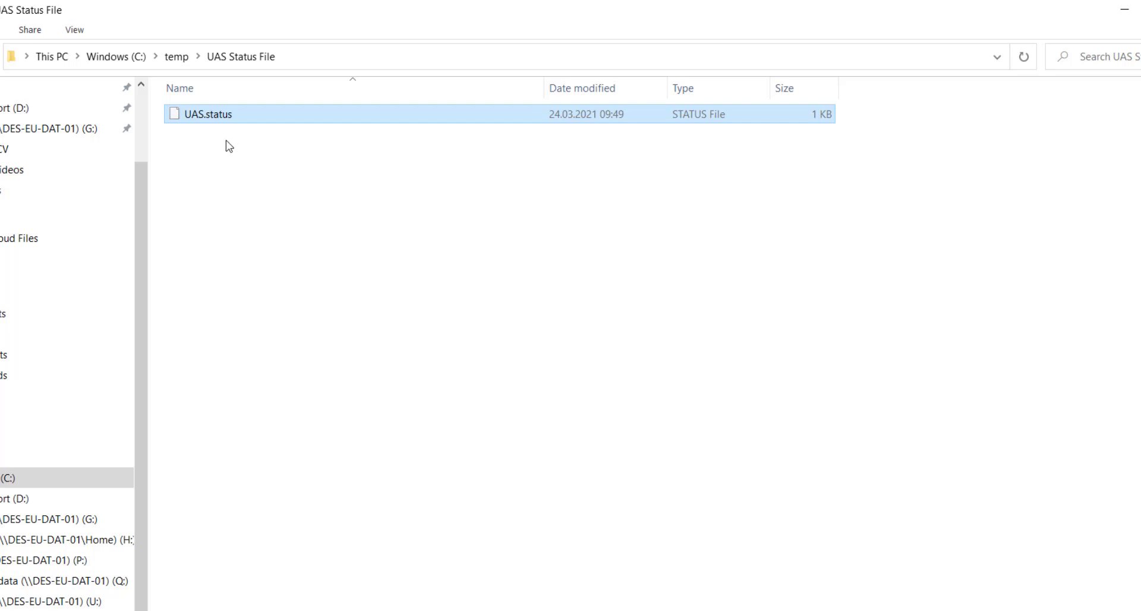
Copy UAS.status from the UAS Status File folder into the UASMaster 11.0 bin folder, granting administrator permission
right_click(224, 119)
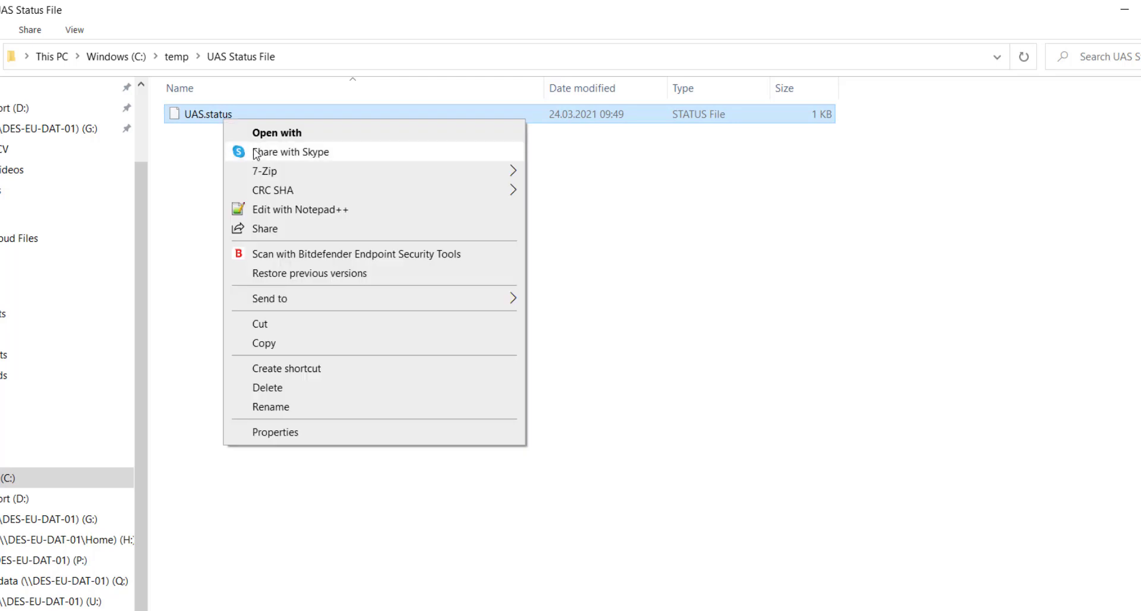
click(263, 342)
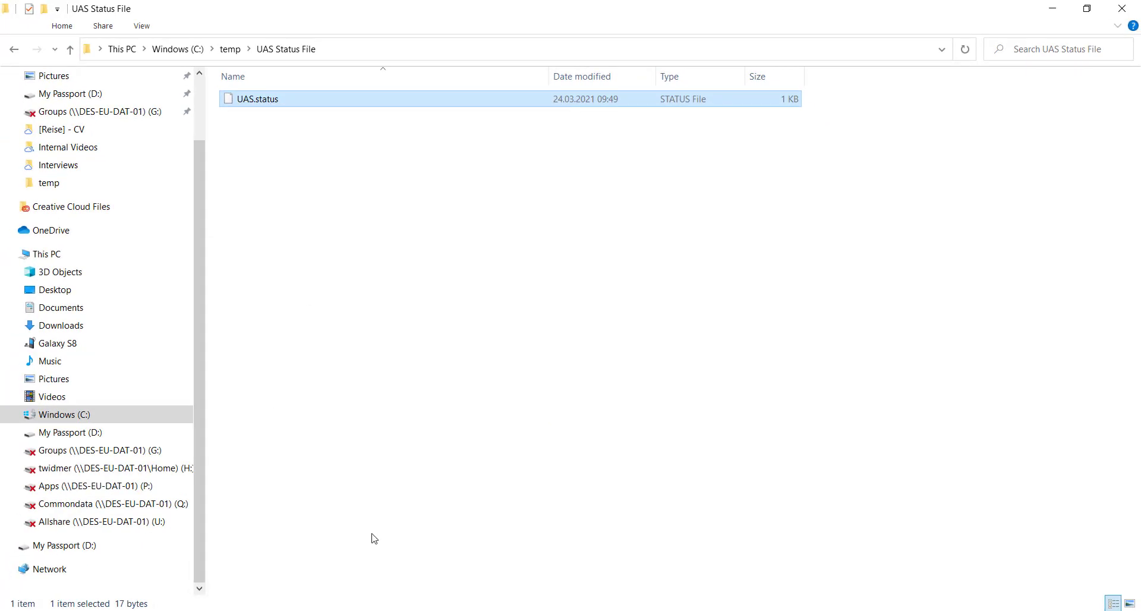
click(244, 595)
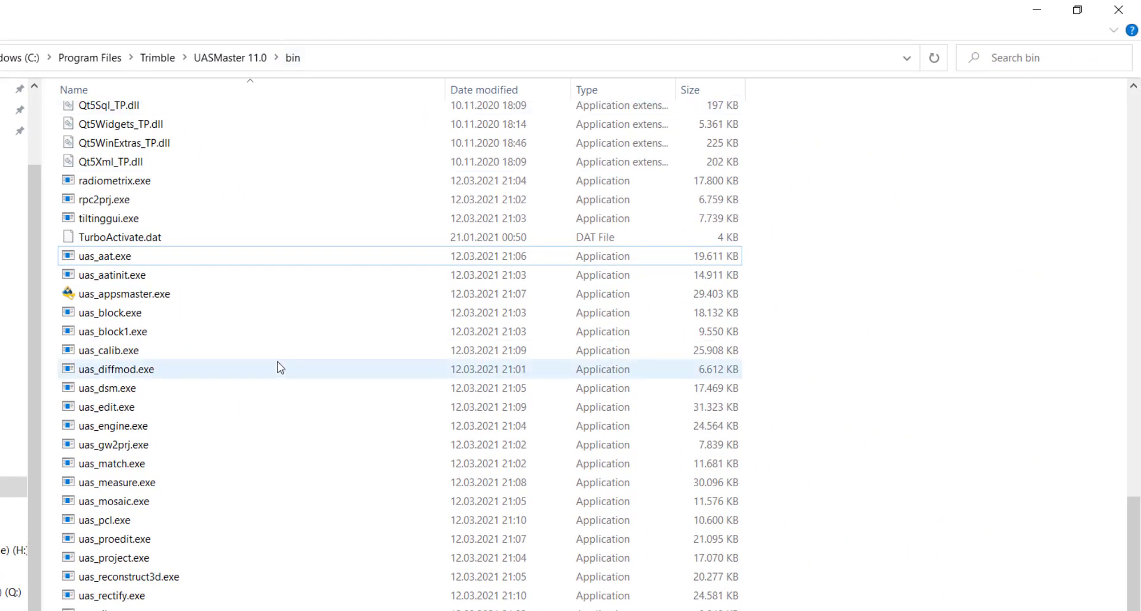
right_click(931, 333)
click(970, 452)
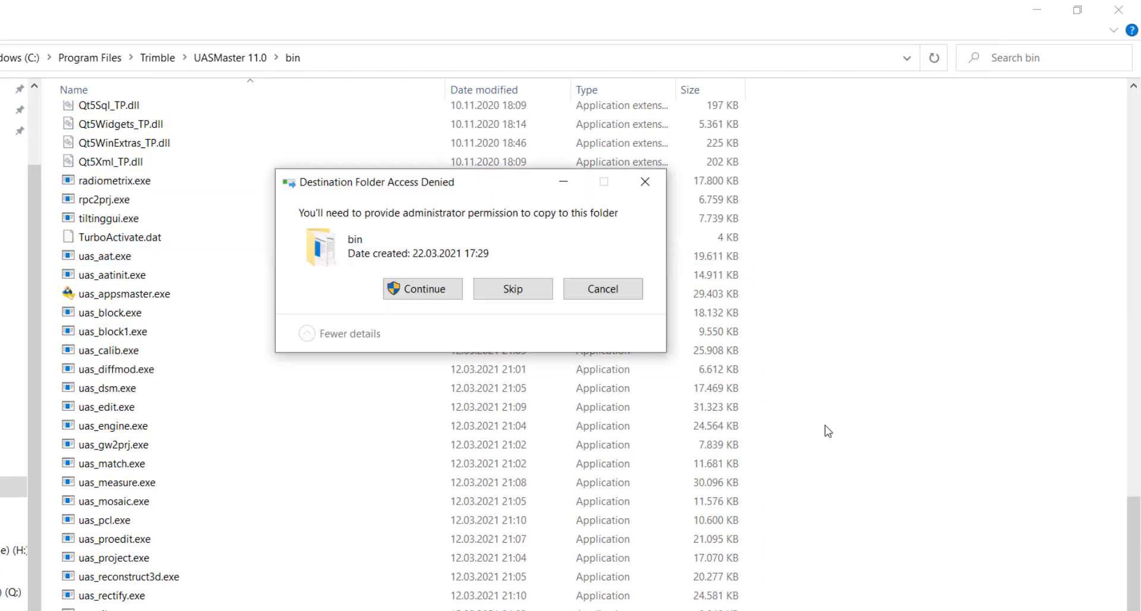
click(435, 292)
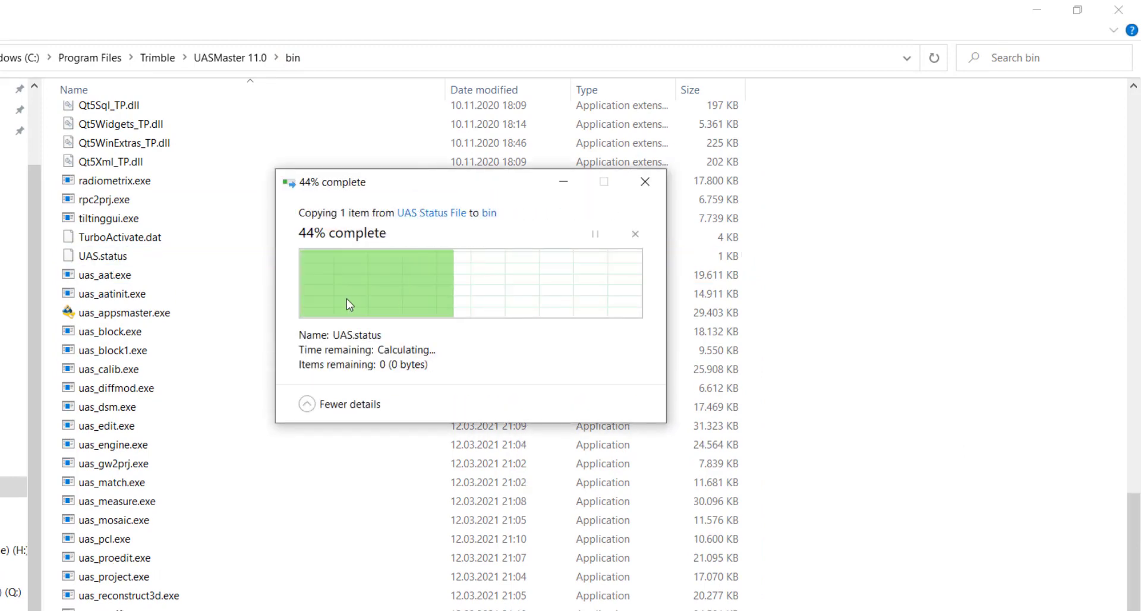
click(83, 237)
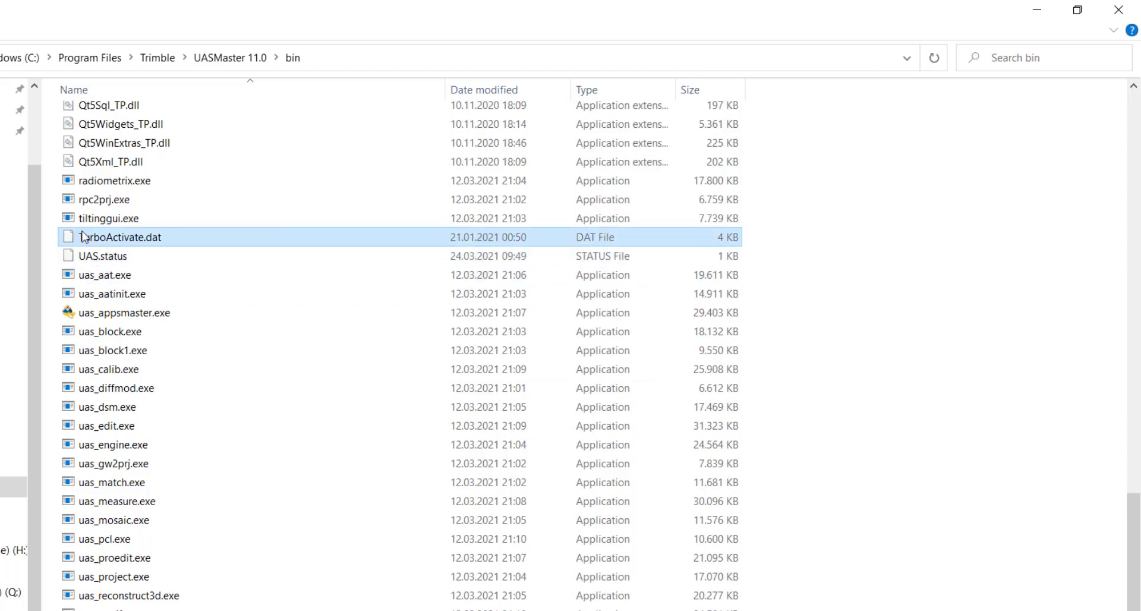
Allow the Users group full control over UAS.status in the UASMaster 11.0 bin folder and apply the permissions
click(101, 260)
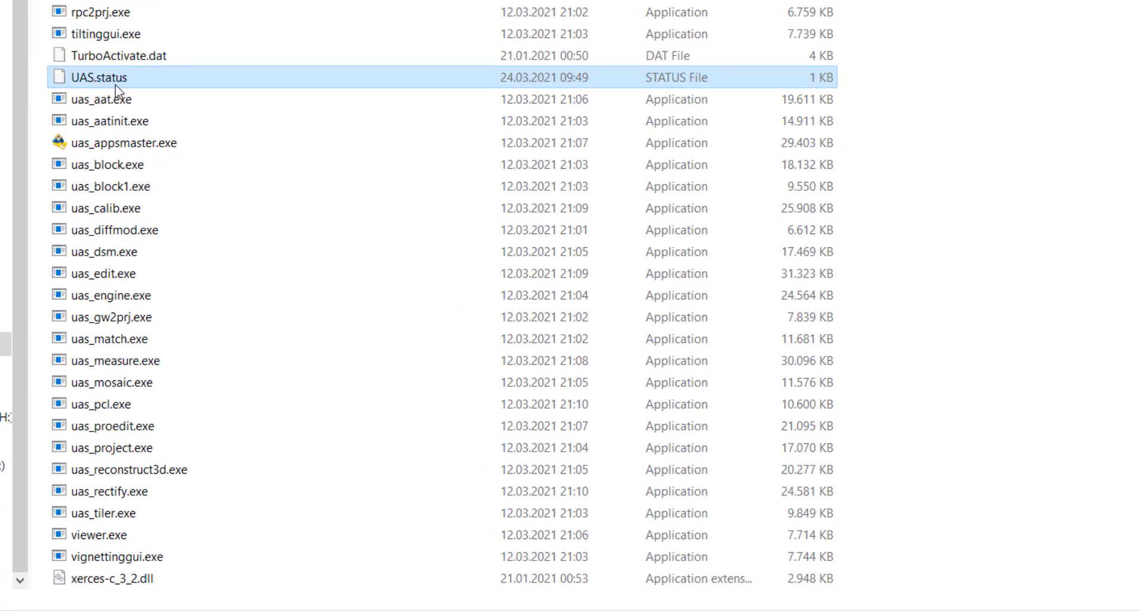
right_click(120, 83)
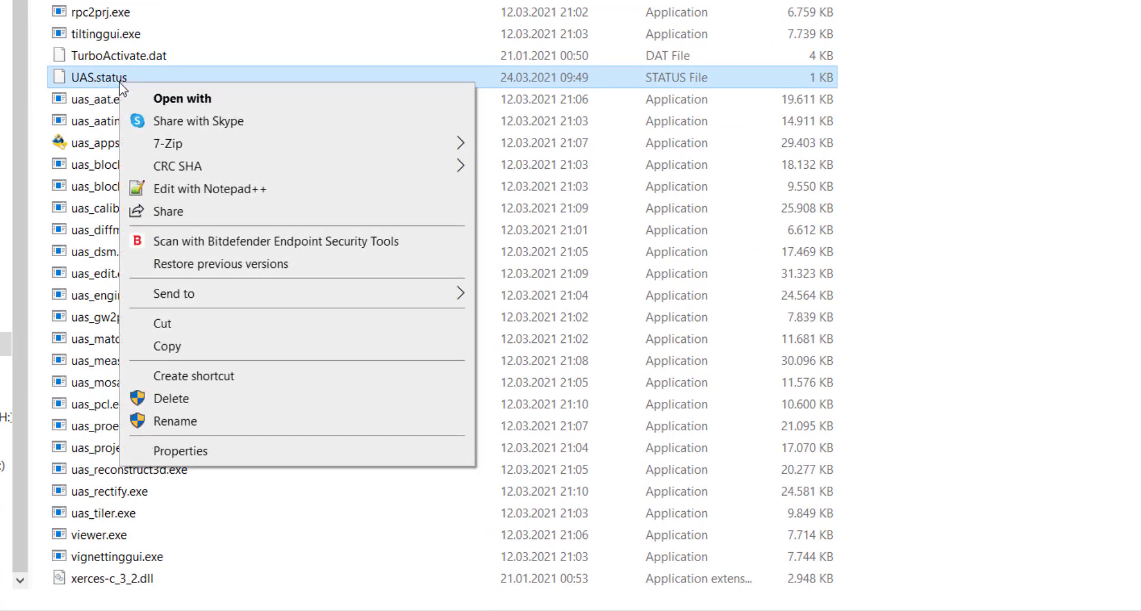
click(175, 450)
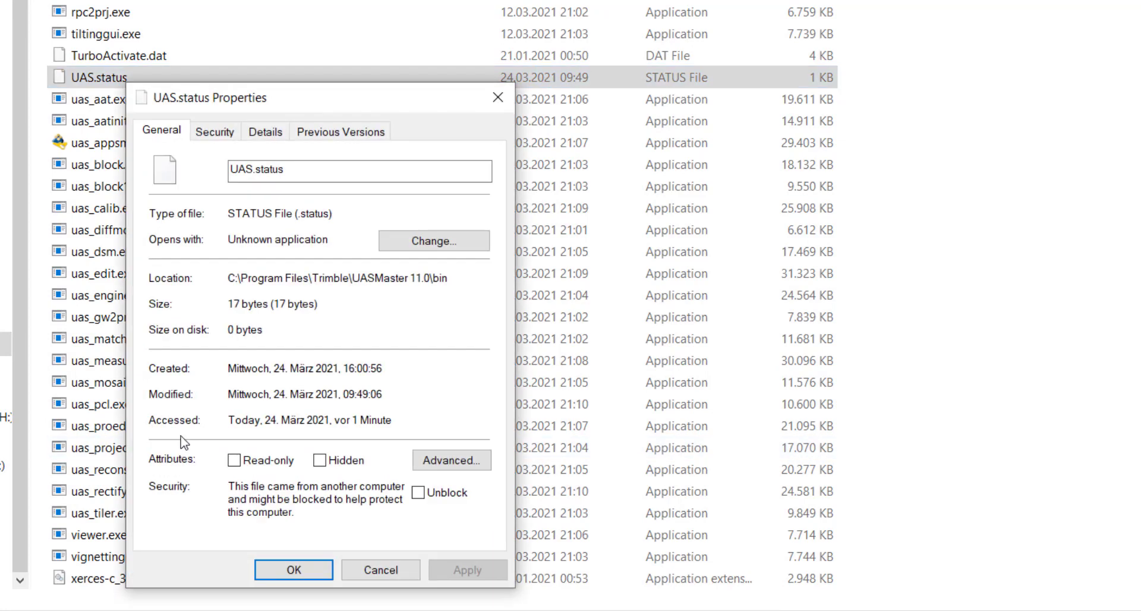
click(214, 131)
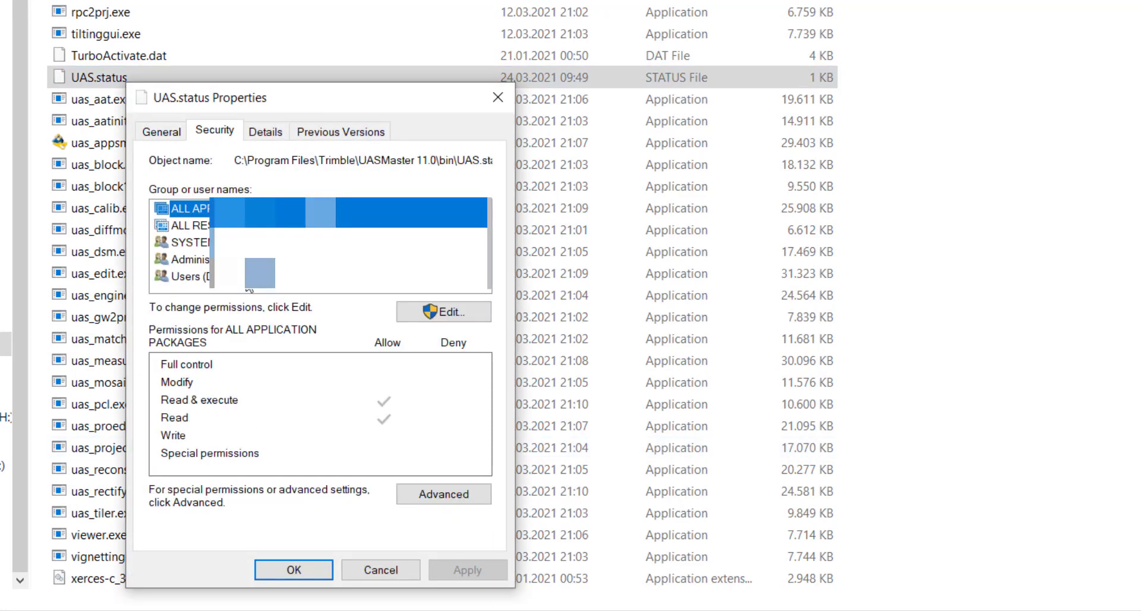
click(249, 276)
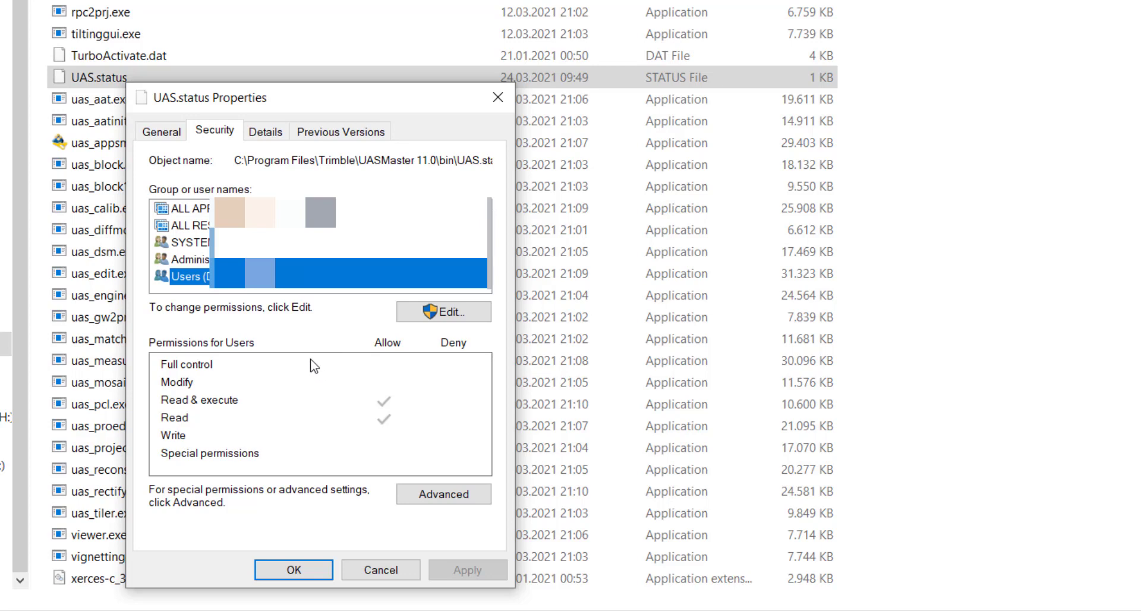
click(444, 311)
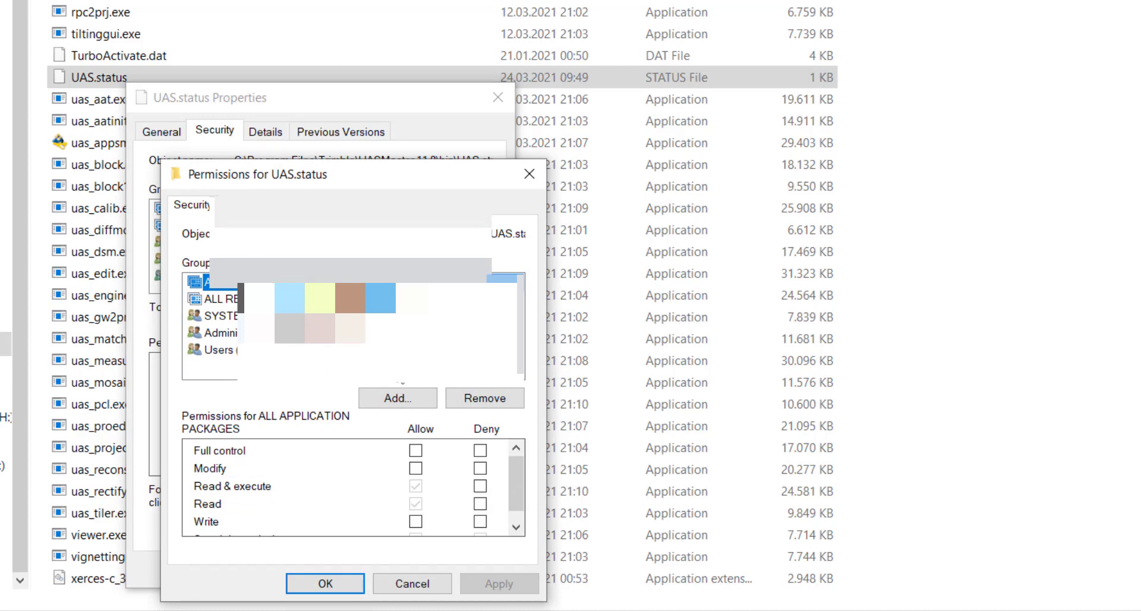
click(369, 350)
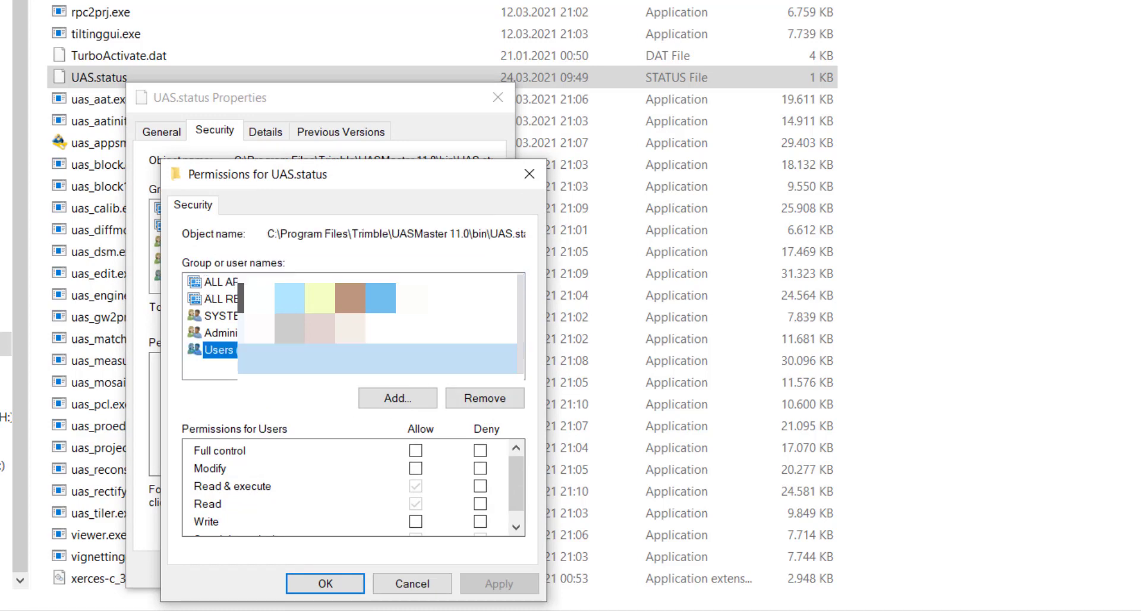
click(415, 451)
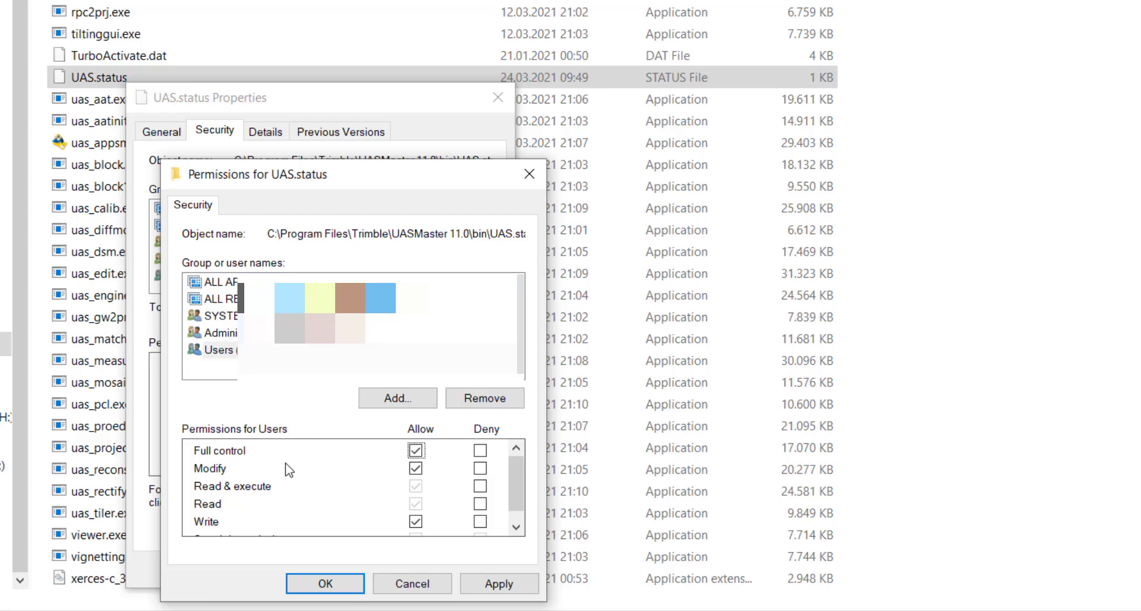
click(498, 585)
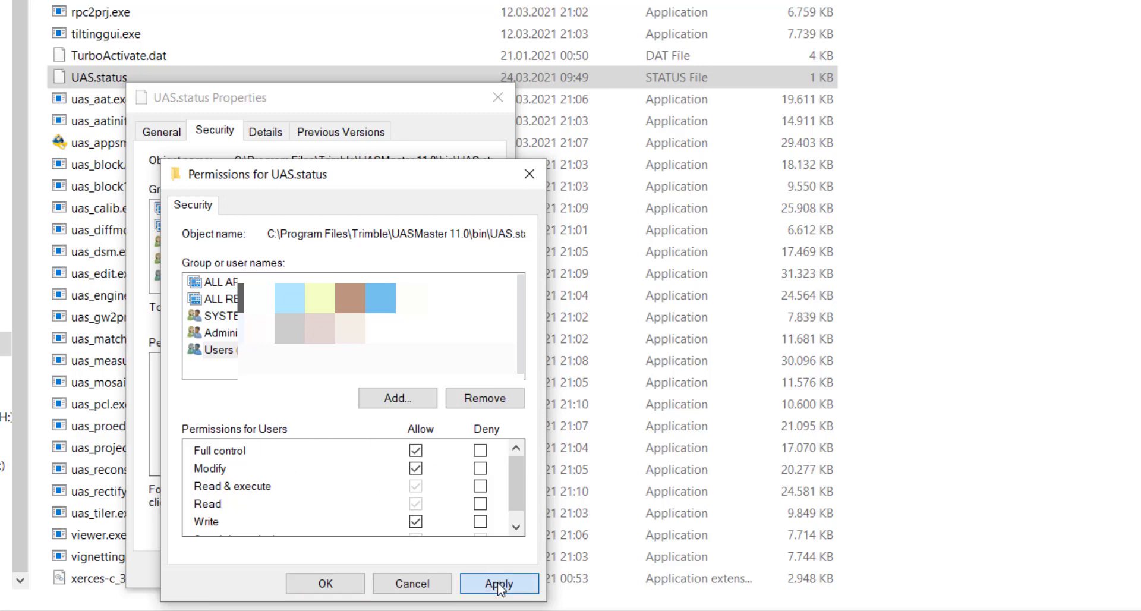
click(326, 583)
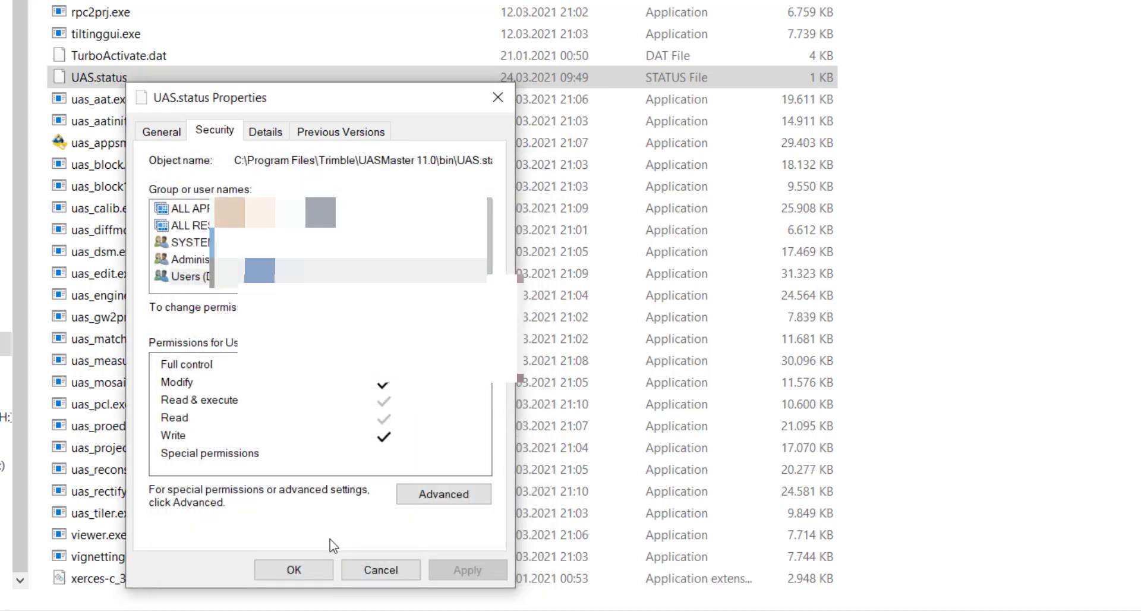
click(293, 569)
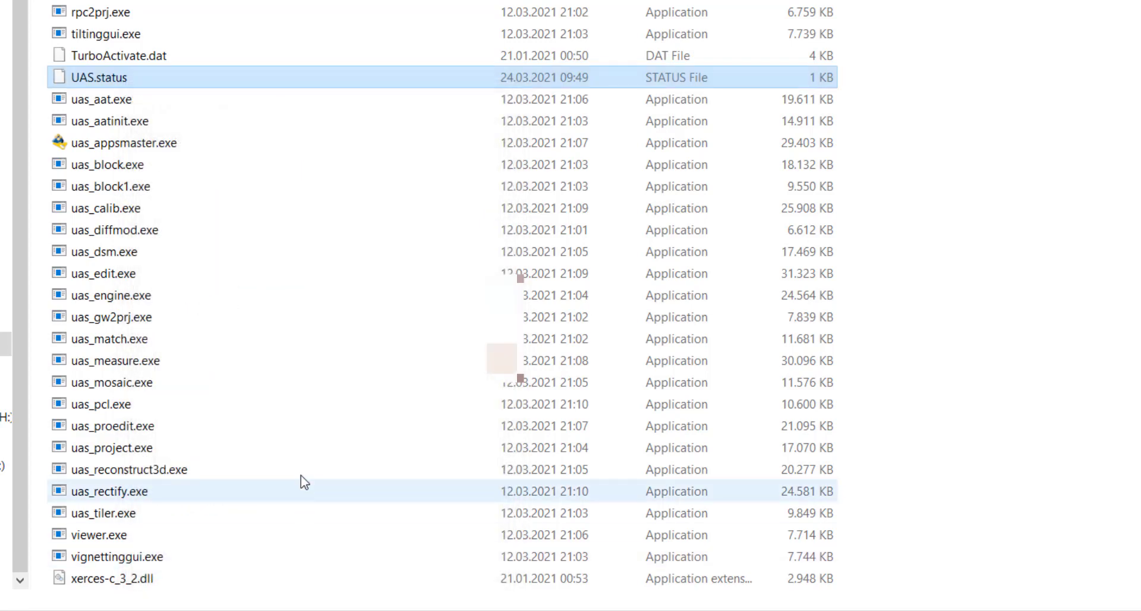
Check the Users group's security permissions in the UAS.status properties, then close the dialog
click(109, 165)
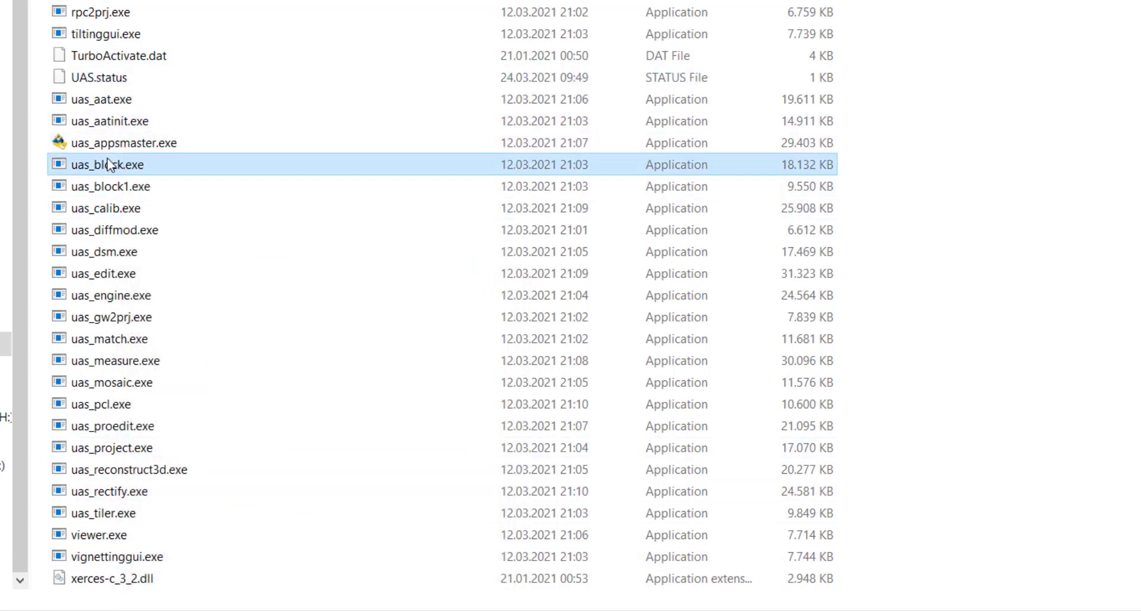
click(112, 82)
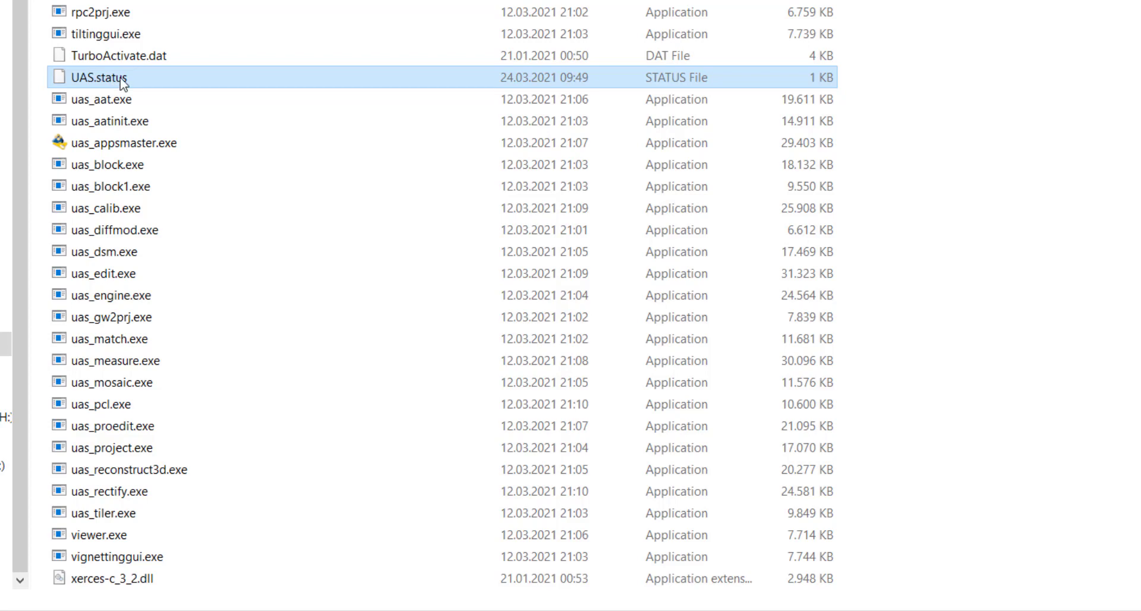
right_click(119, 78)
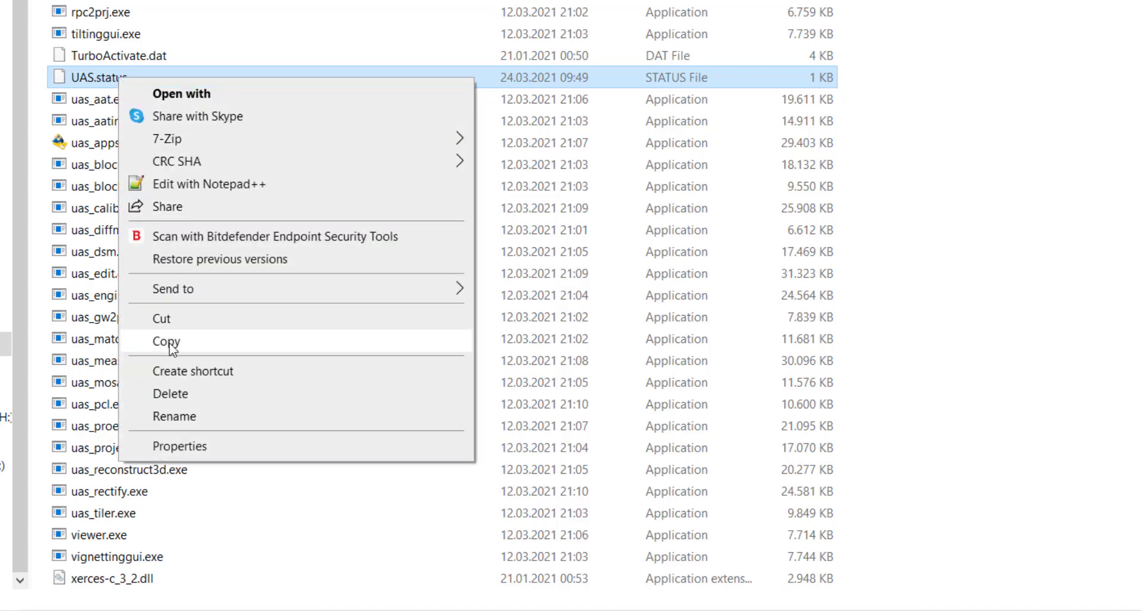
click(181, 446)
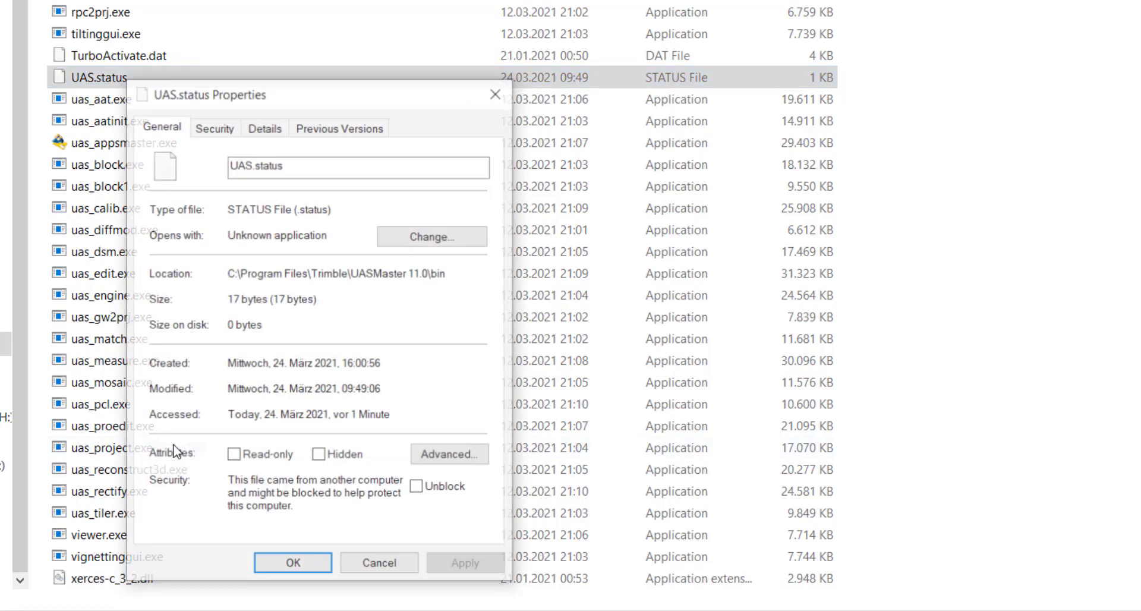
click(214, 126)
click(187, 272)
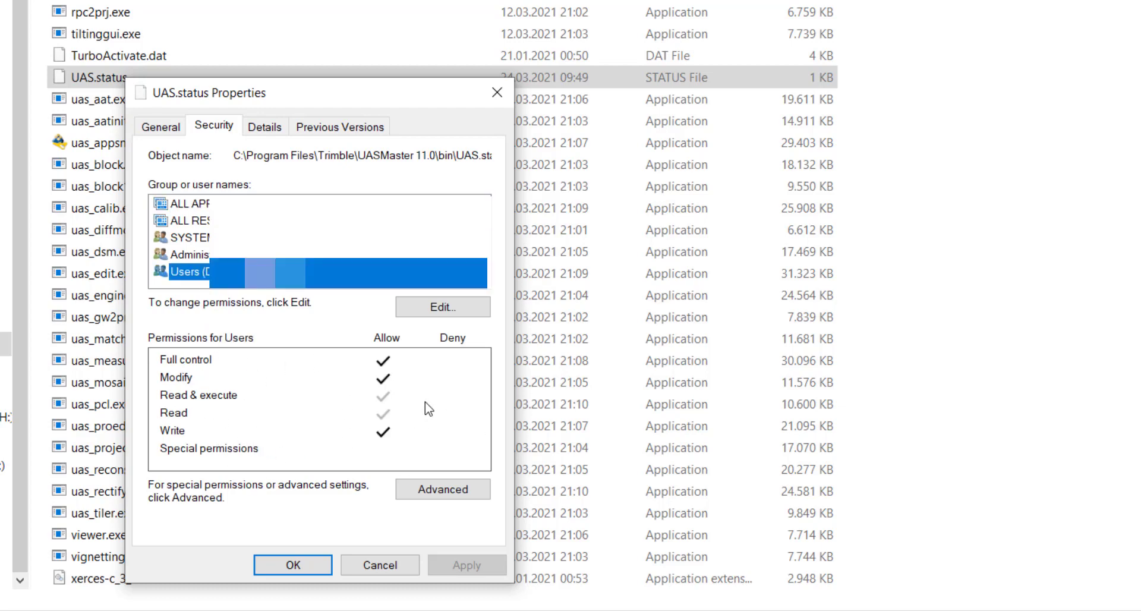
click(321, 567)
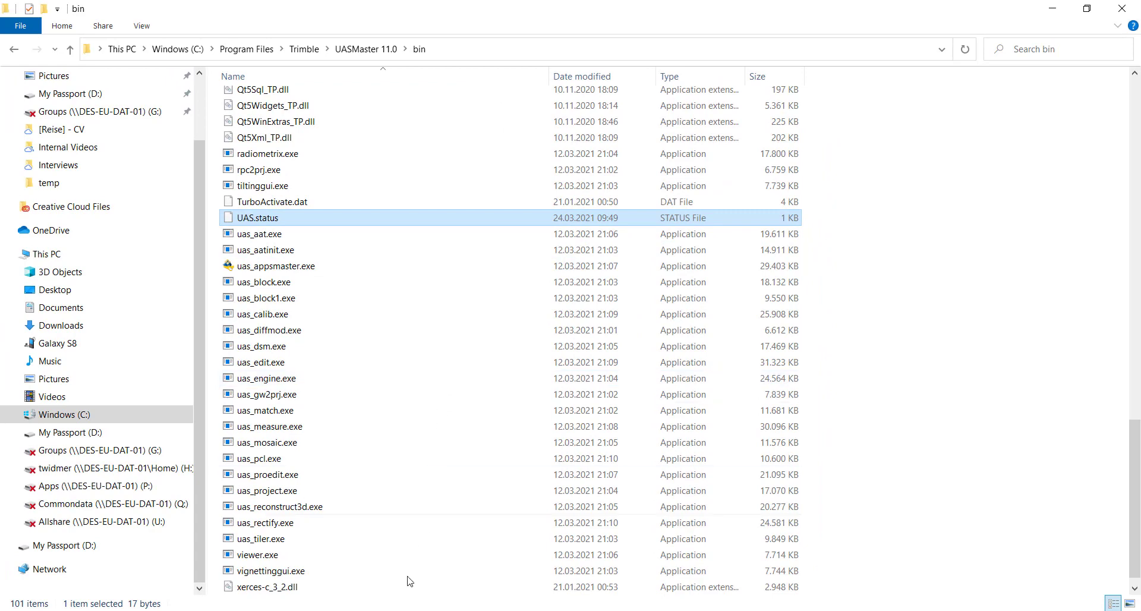
View the Trimble Business Center Inpho_UAS bin folder and return to the UASMaster 11.0 bin folder
mouse_move(386, 610)
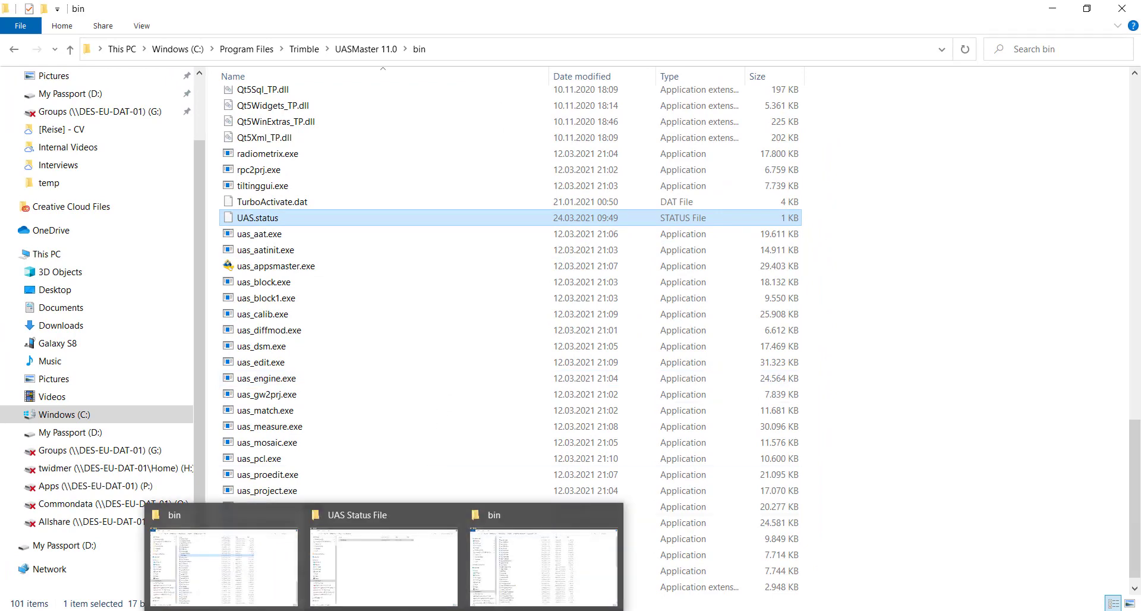
click(543, 565)
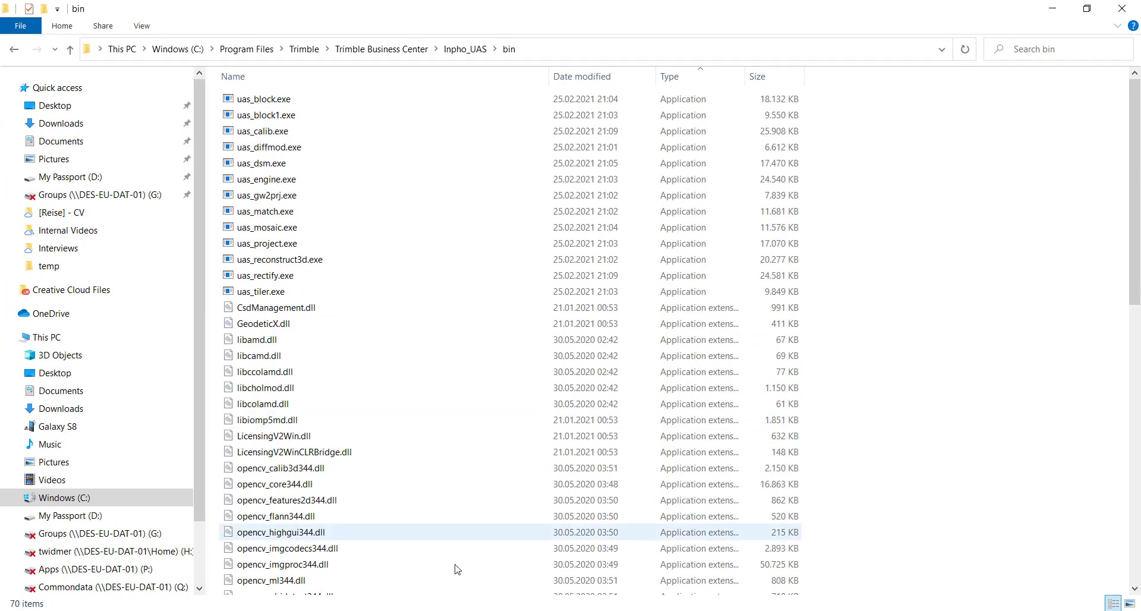
mouse_move(384, 610)
click(267, 559)
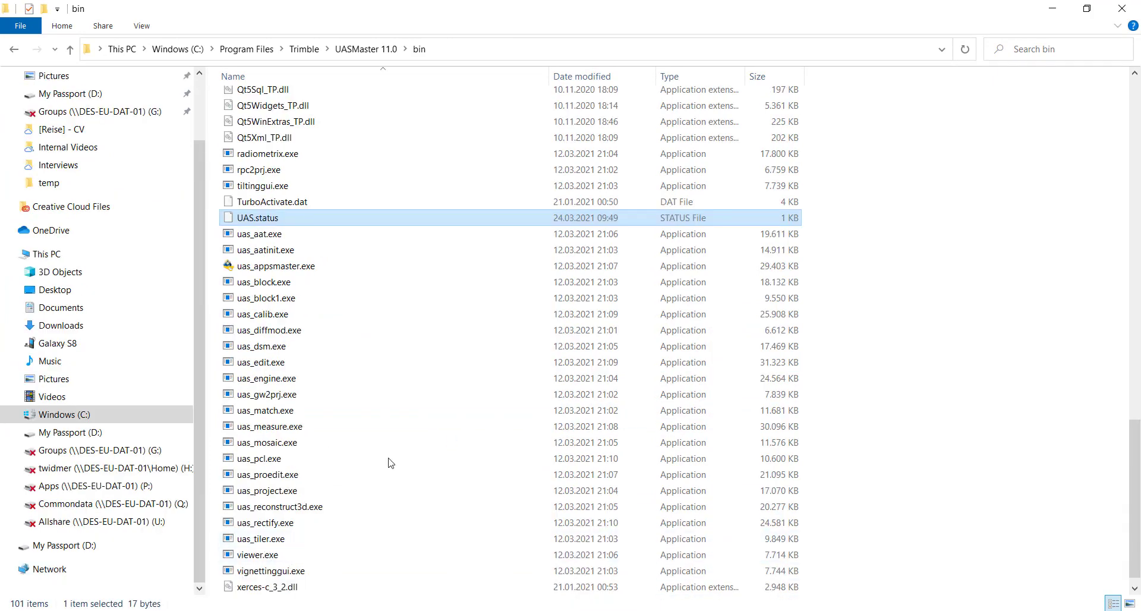
Switch to UAS ApplicationsMaster, start UAS Edit and run surface generation using CBM, Terrain (LSM/FBM) and Low extraction level
click(571, 603)
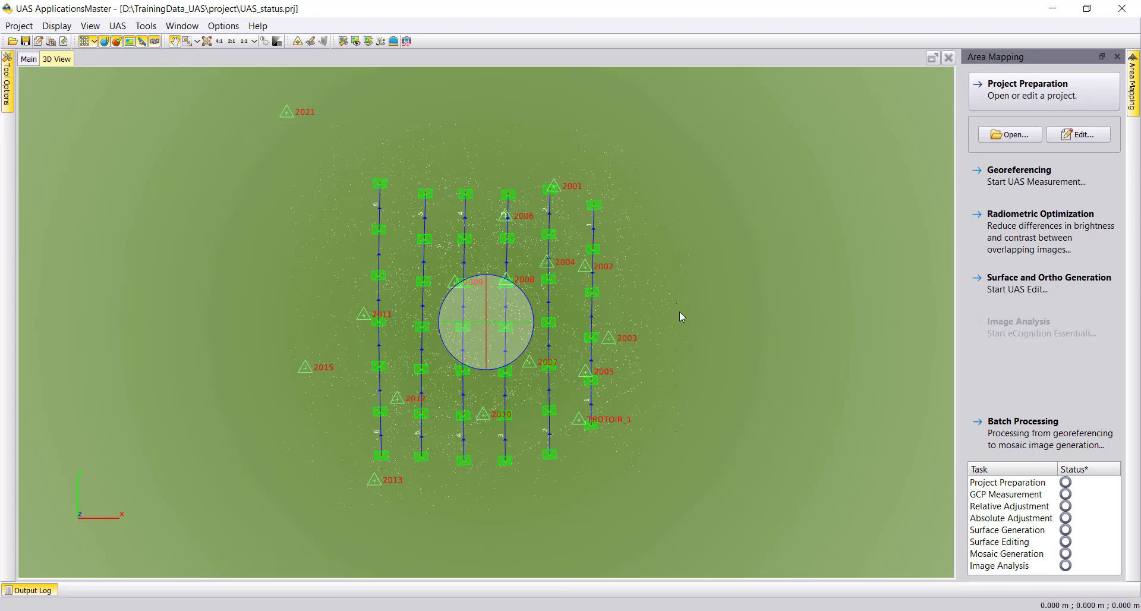
click(1015, 289)
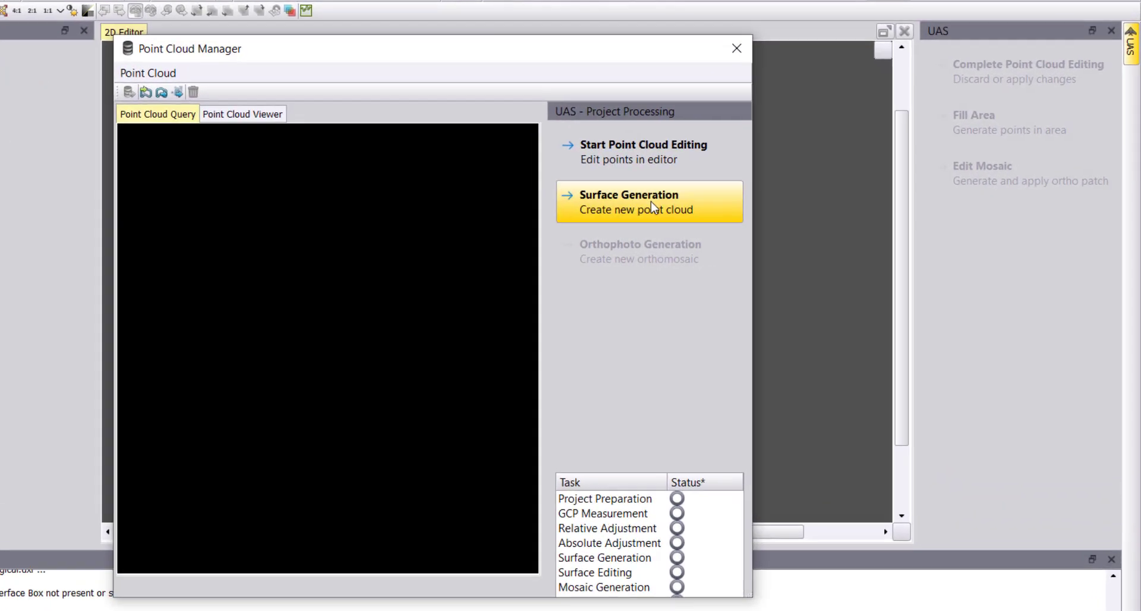
click(715, 208)
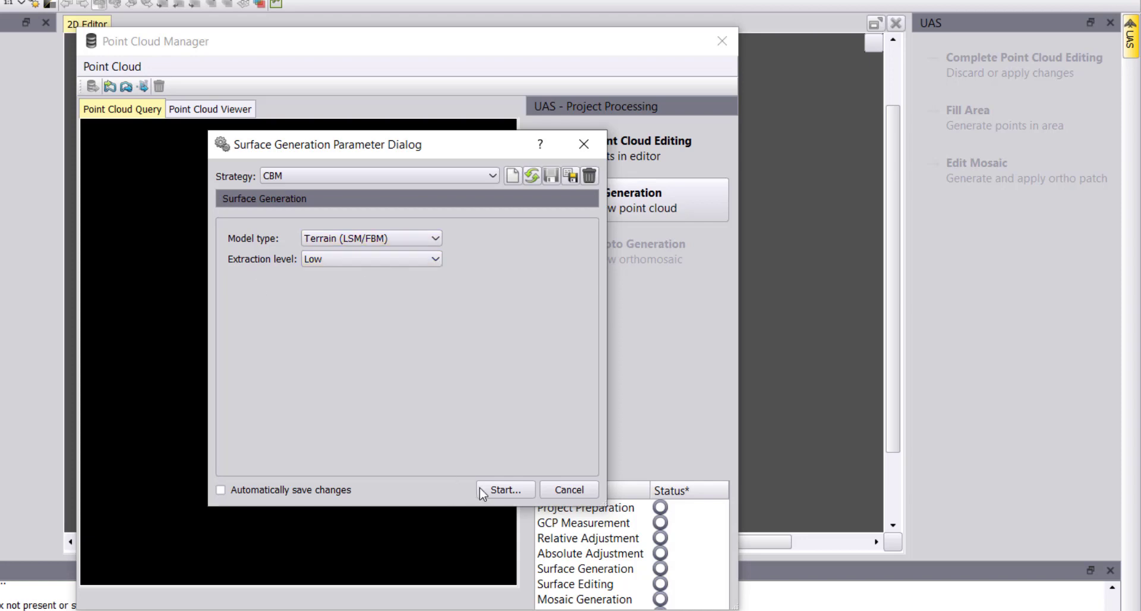
click(501, 491)
click(439, 360)
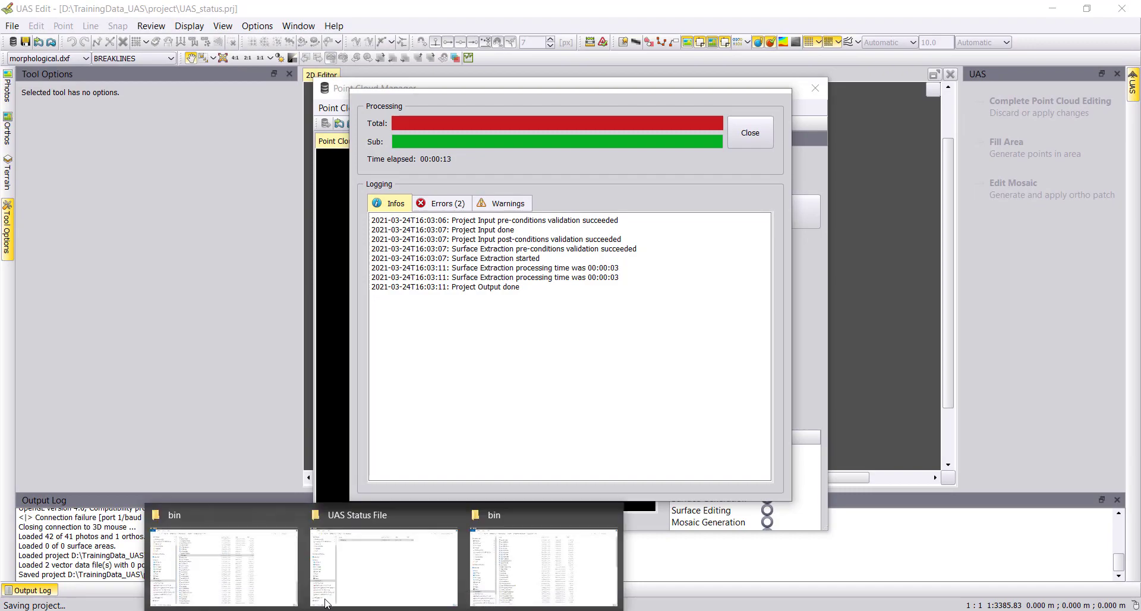
Return to the UASMaster 11.0 bin folder in File Explorer and open UAS.status in Notepad++
click(210, 569)
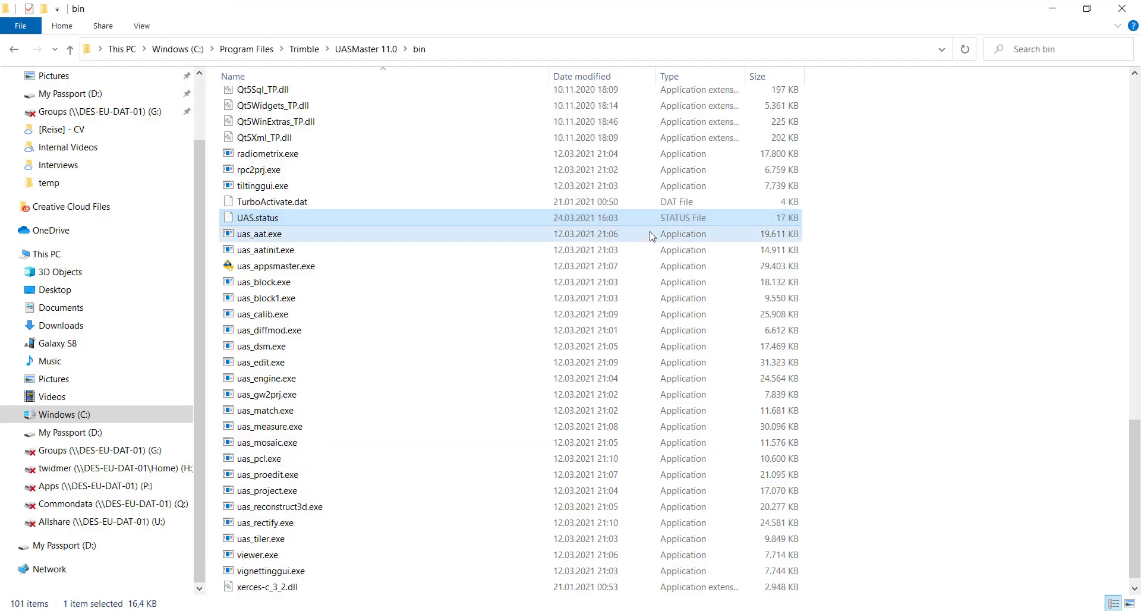
click(766, 234)
click(775, 224)
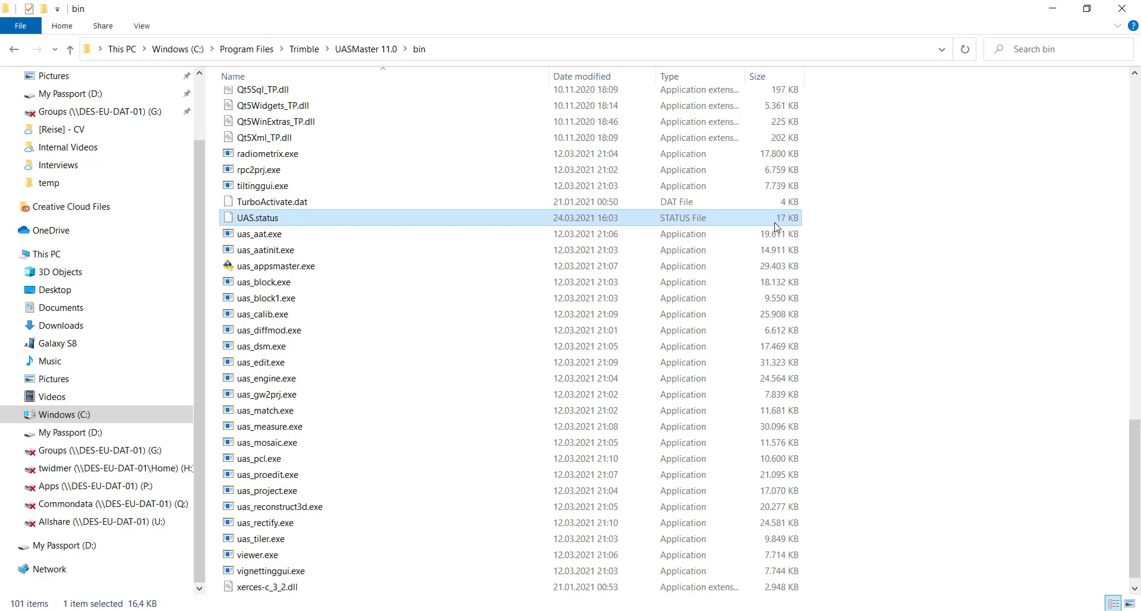
right_click(301, 227)
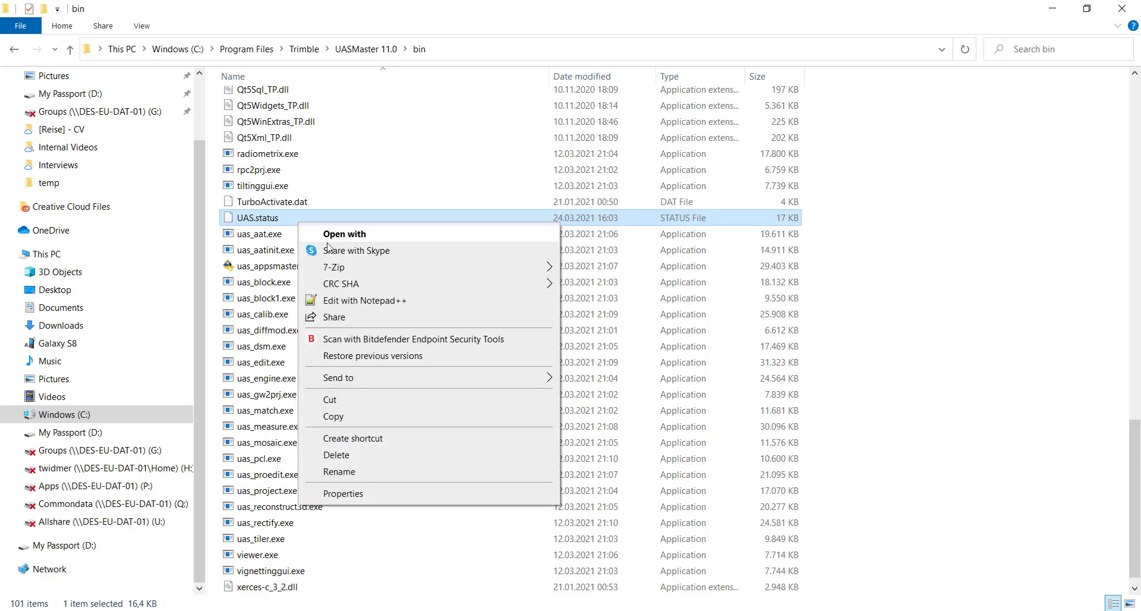
click(343, 300)
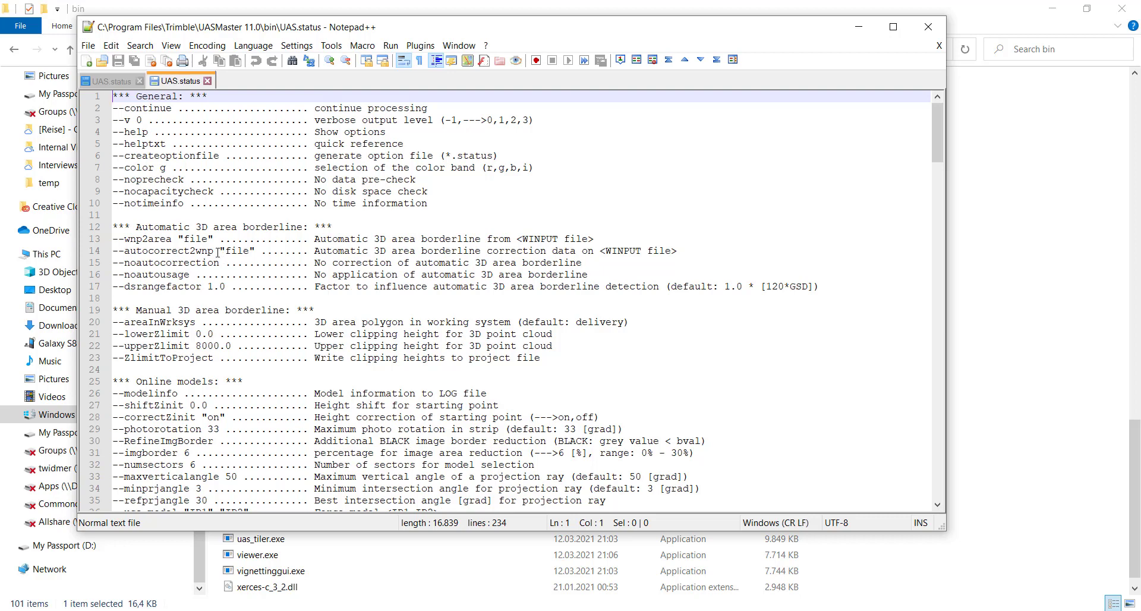
Activate the compression option under Image rectifier settings in UAS.status by removing one of its two leading hyphens
drag(124, 109, 113, 110)
click(119, 109)
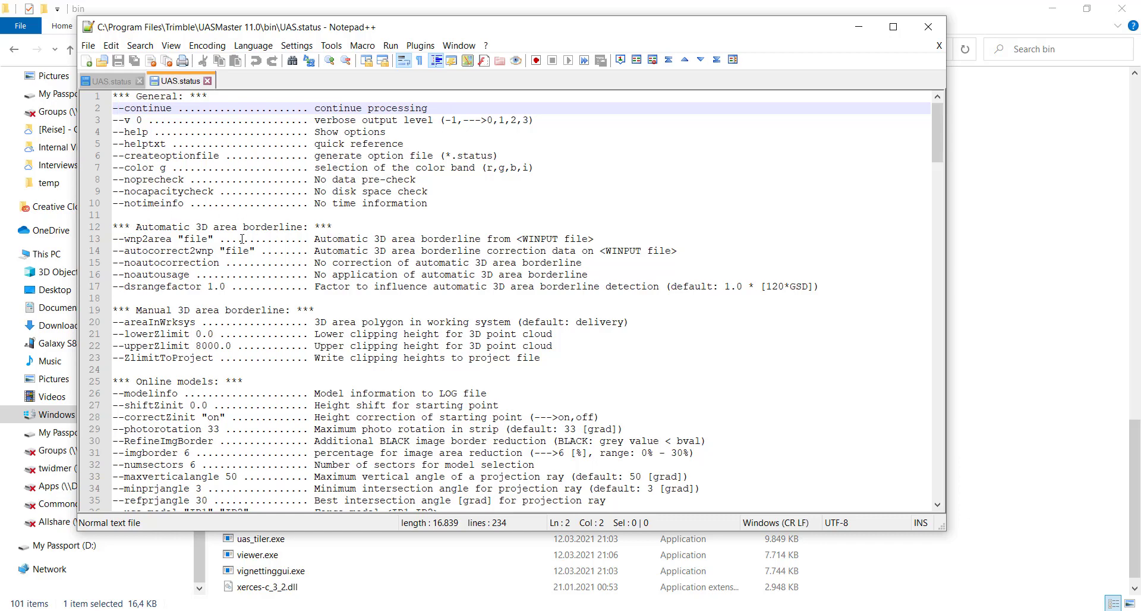
scroll(231, 376, down, 7)
scroll(231, 377, down, 13)
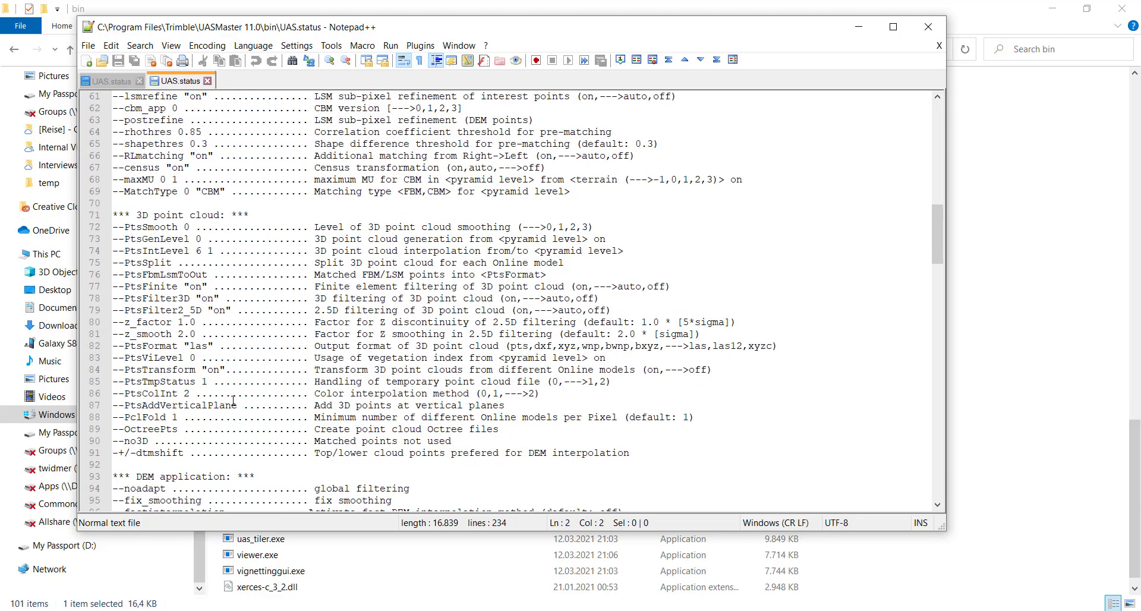
scroll(233, 402, down, 20)
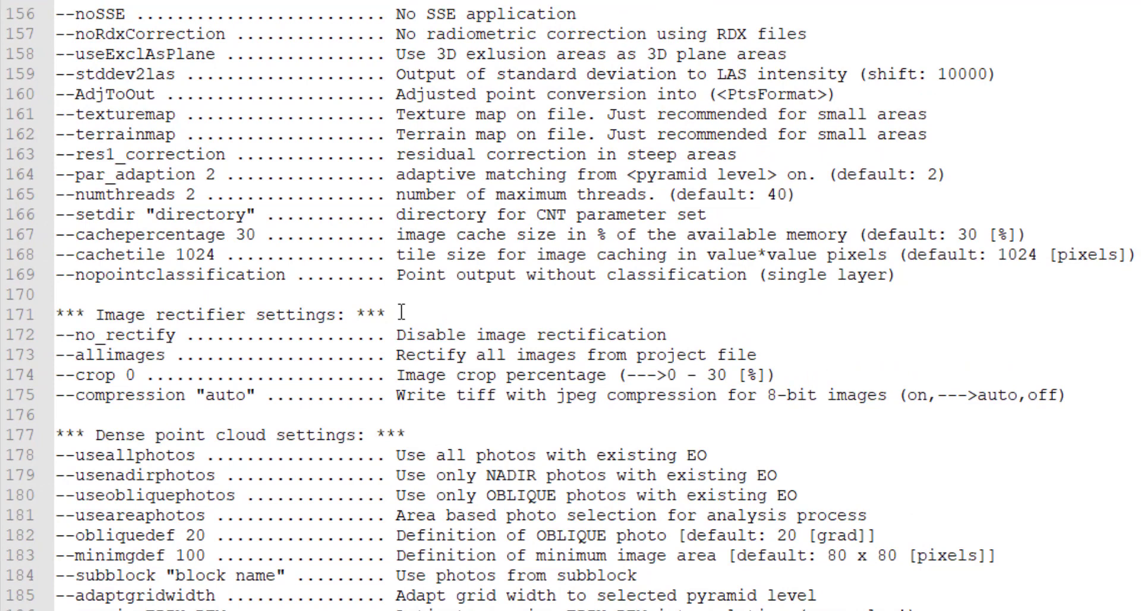
drag(329, 334, 60, 324)
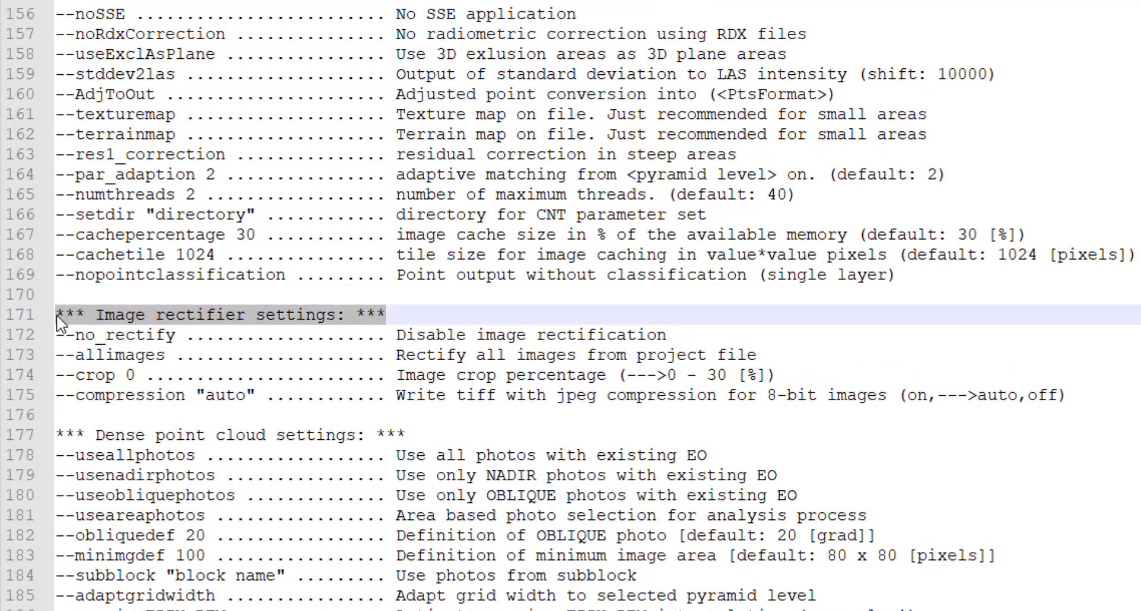
click(69, 394)
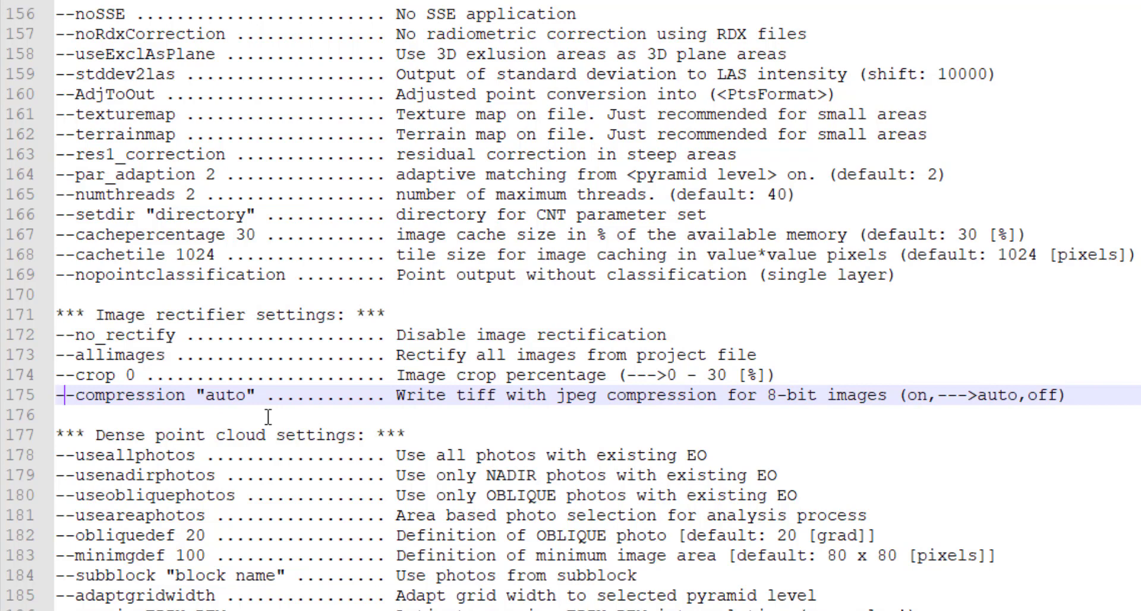
key(BackSpace)
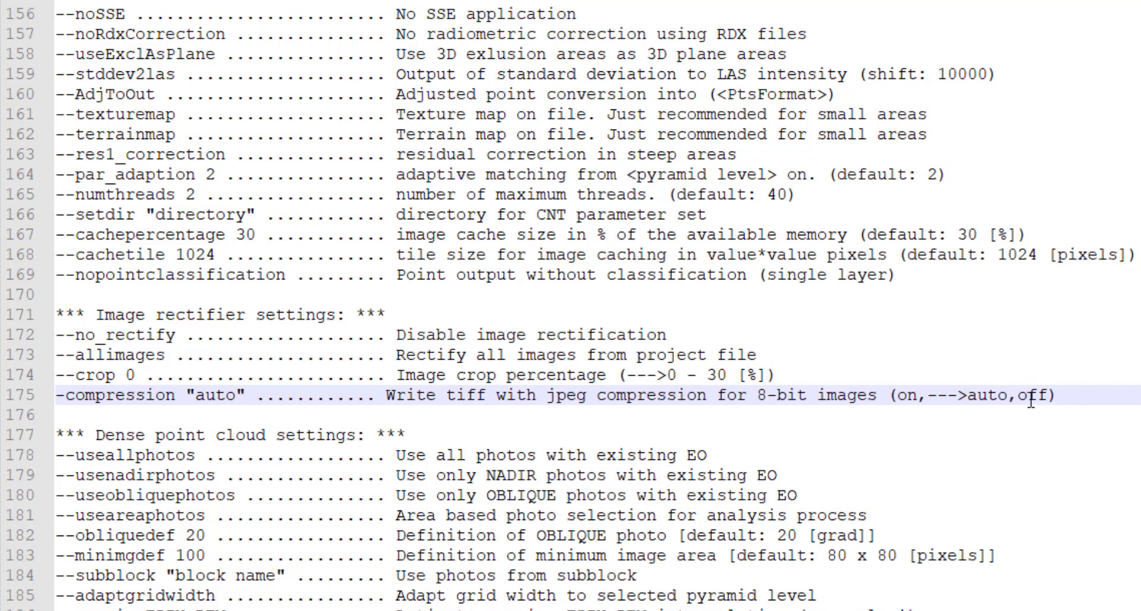
Change the compression option's value to "on" and save UAS.status
click(236, 397)
key(BackSpace)
key(BackSpace)
key(BackSpace)
key(BackSpace)
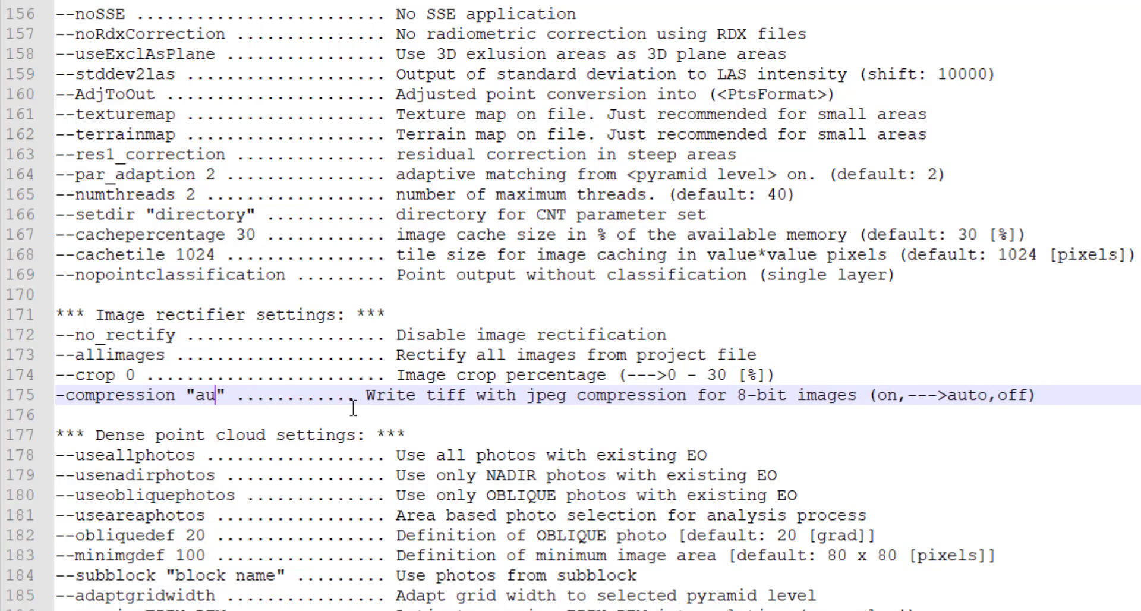
text(on)
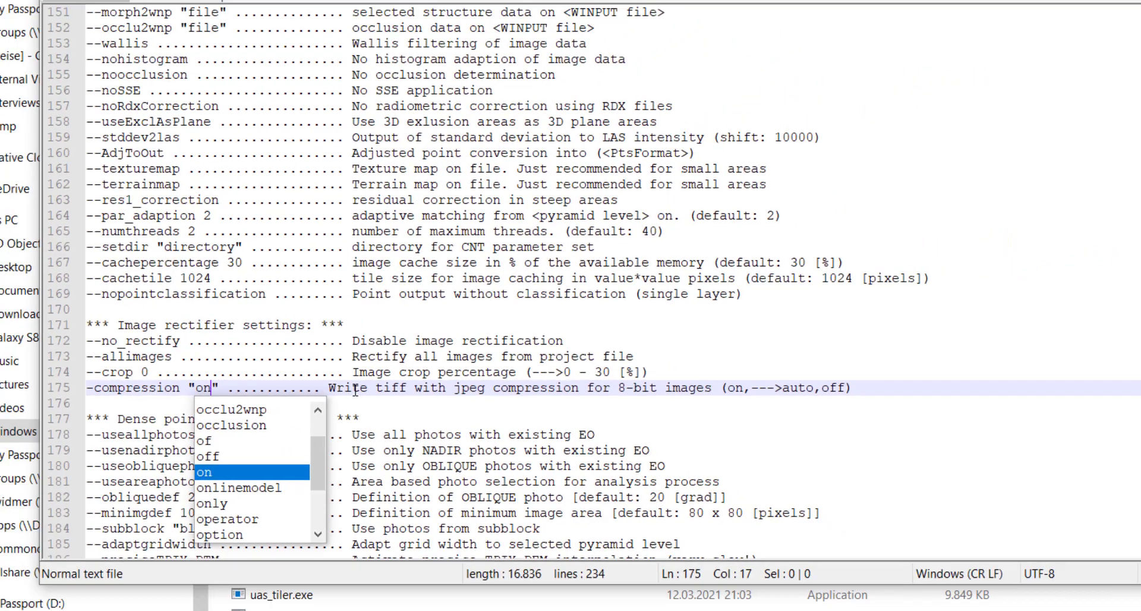
click(395, 394)
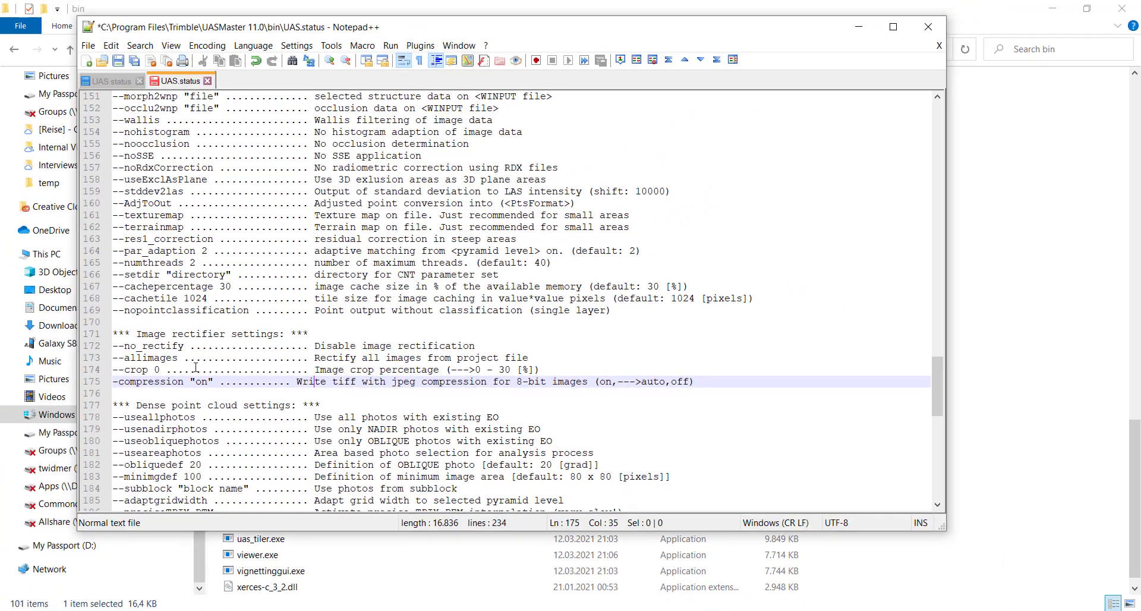
click(120, 61)
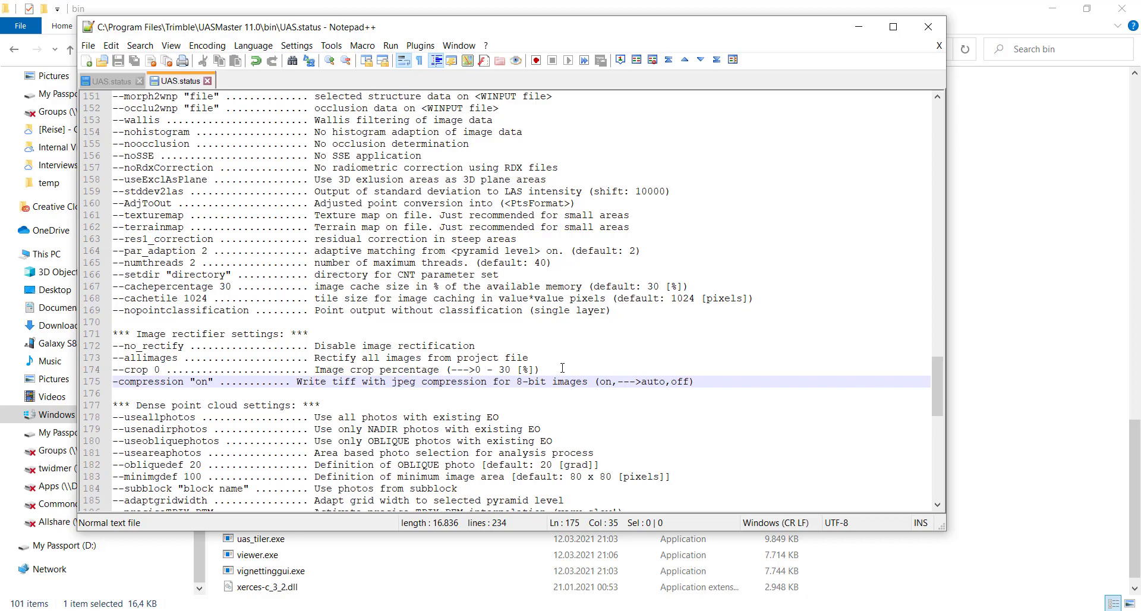
Delete every line of UAS.status except the -compression "on" line, then save the file and close Notepad++
drag(562, 368, 125, 11)
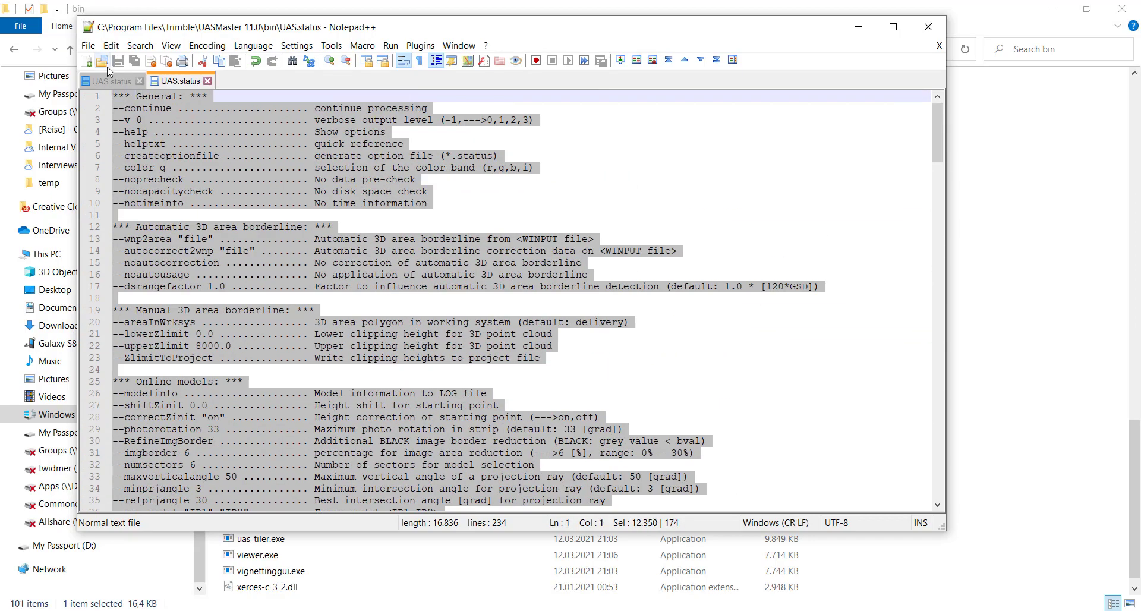
key(Delete)
key(Delete)
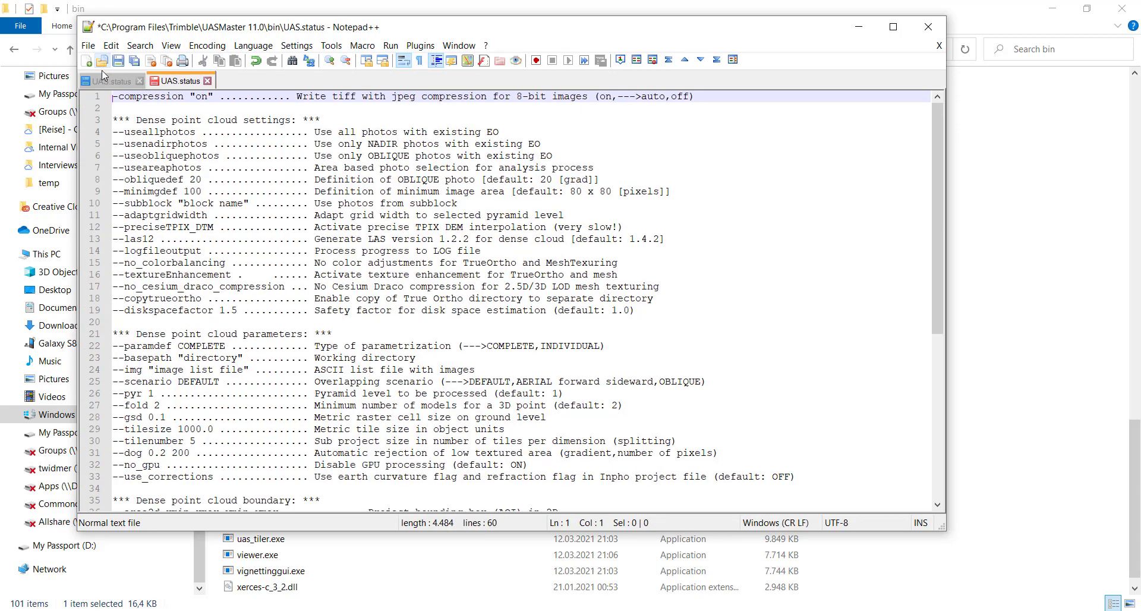
drag(115, 107, 178, 610)
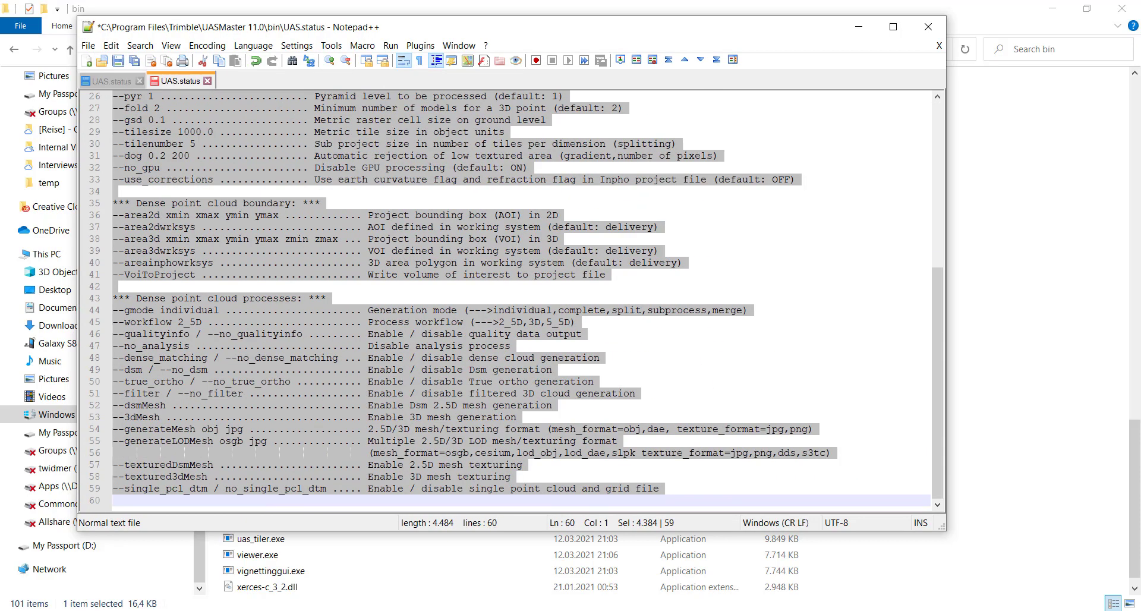
key(Delete)
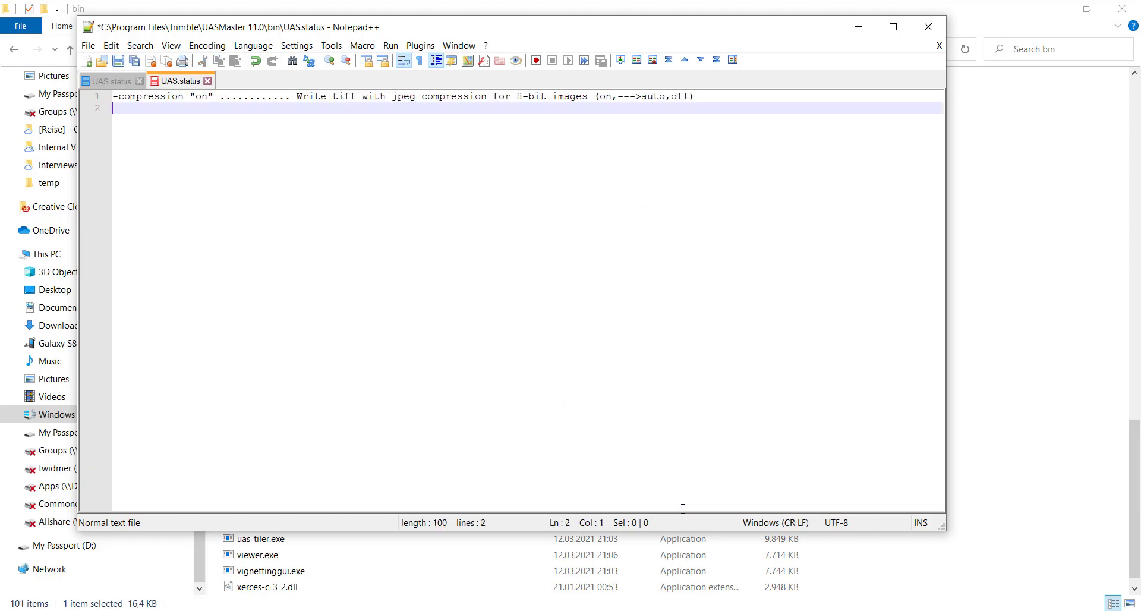
key(BackSpace)
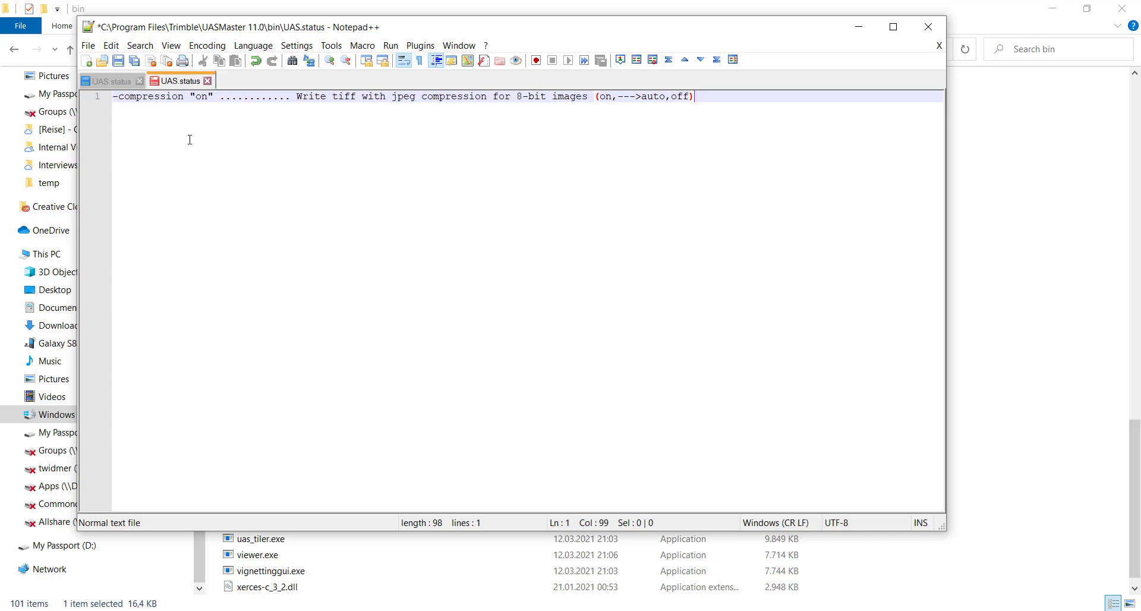
click(119, 60)
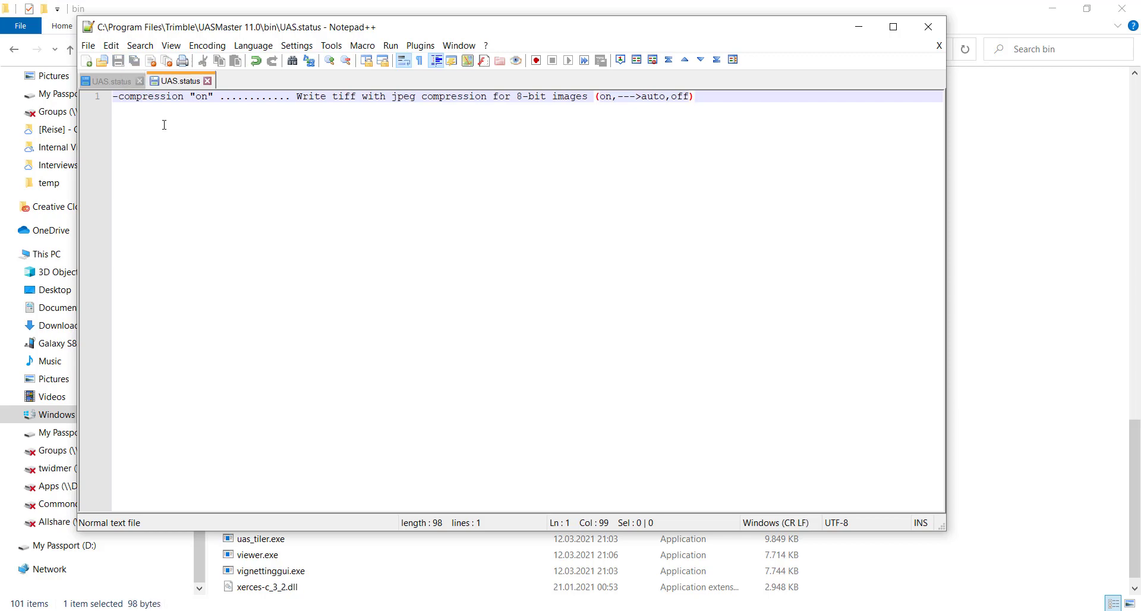
click(928, 26)
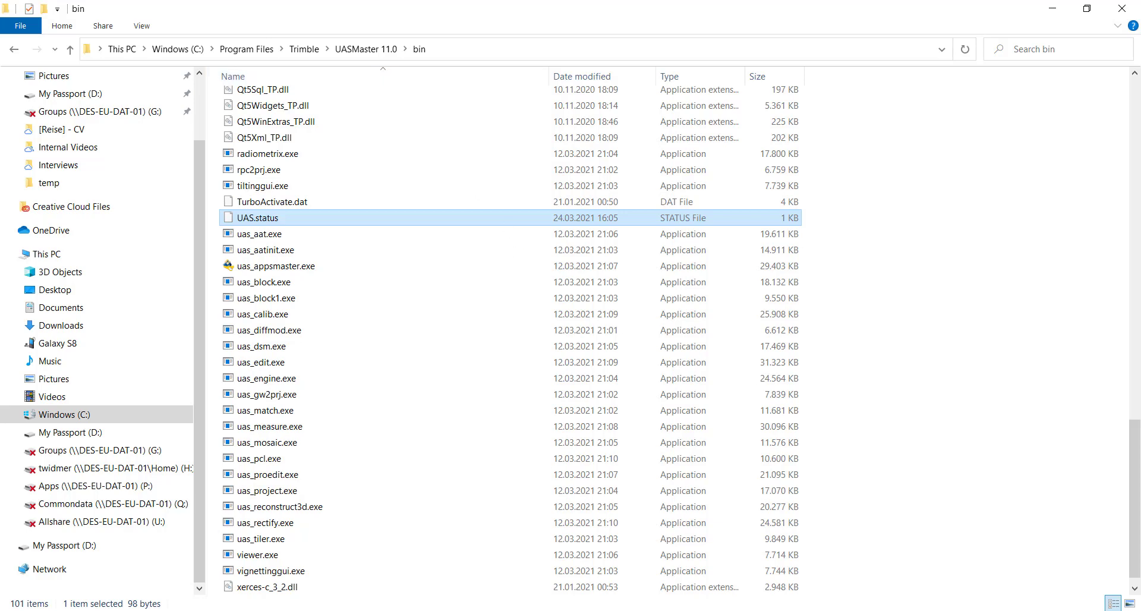
Switch back to UAS ApplicationsMaster and open the workspace preferences for the UAS engine's working directory
key(alt+Tab)
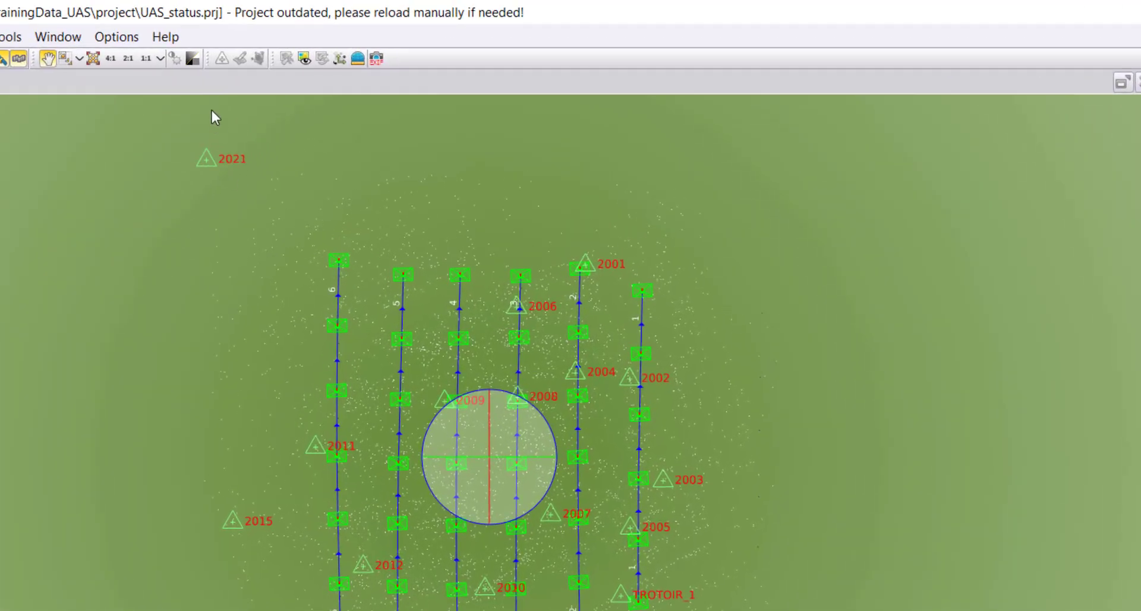
click(108, 38)
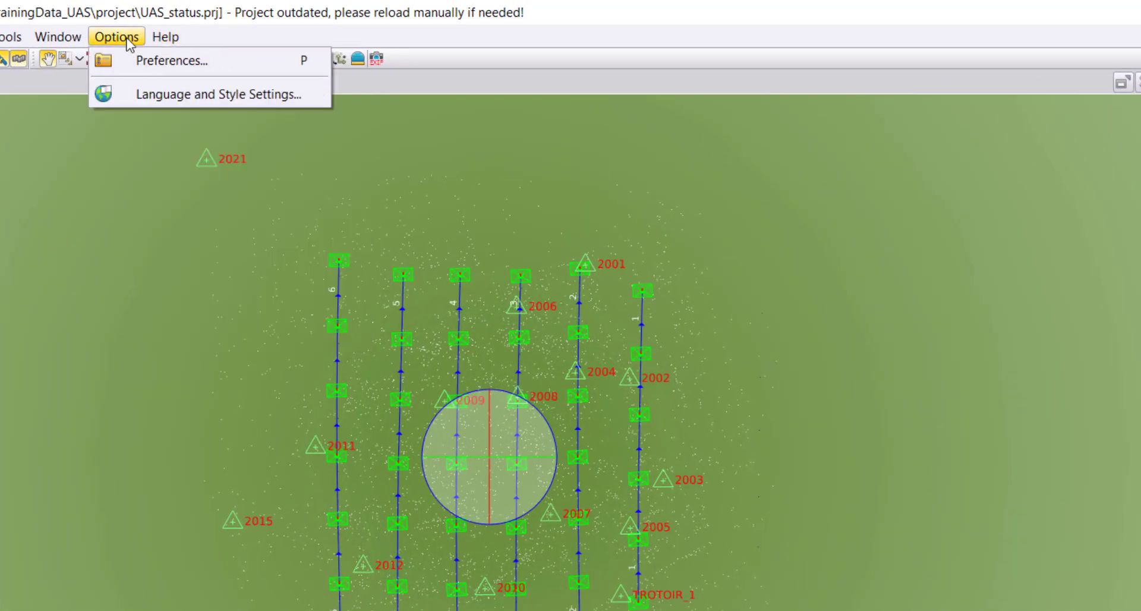
click(132, 65)
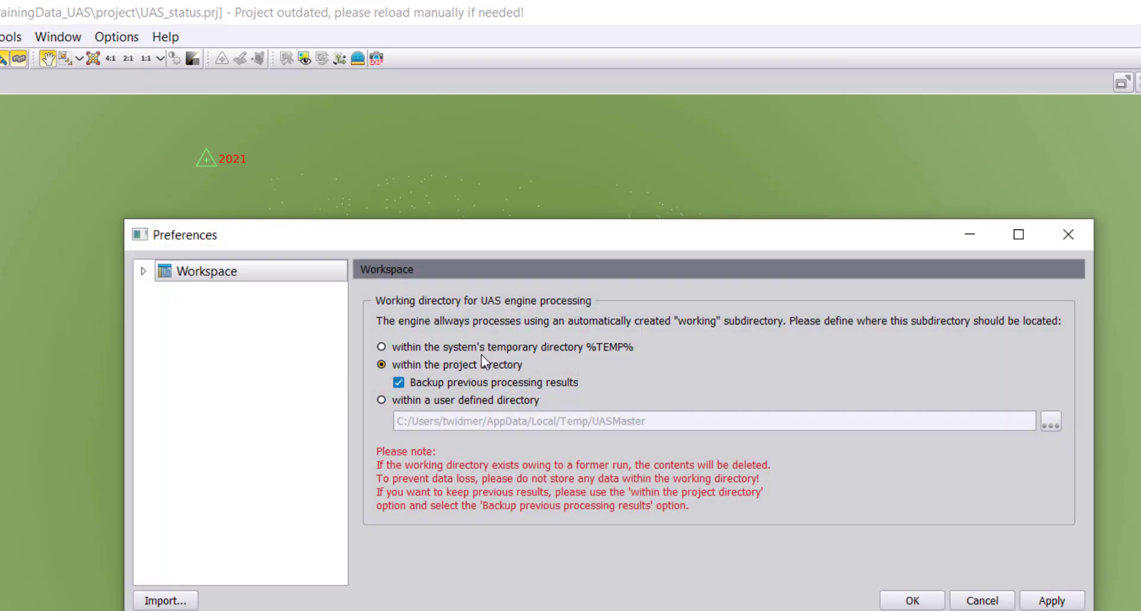